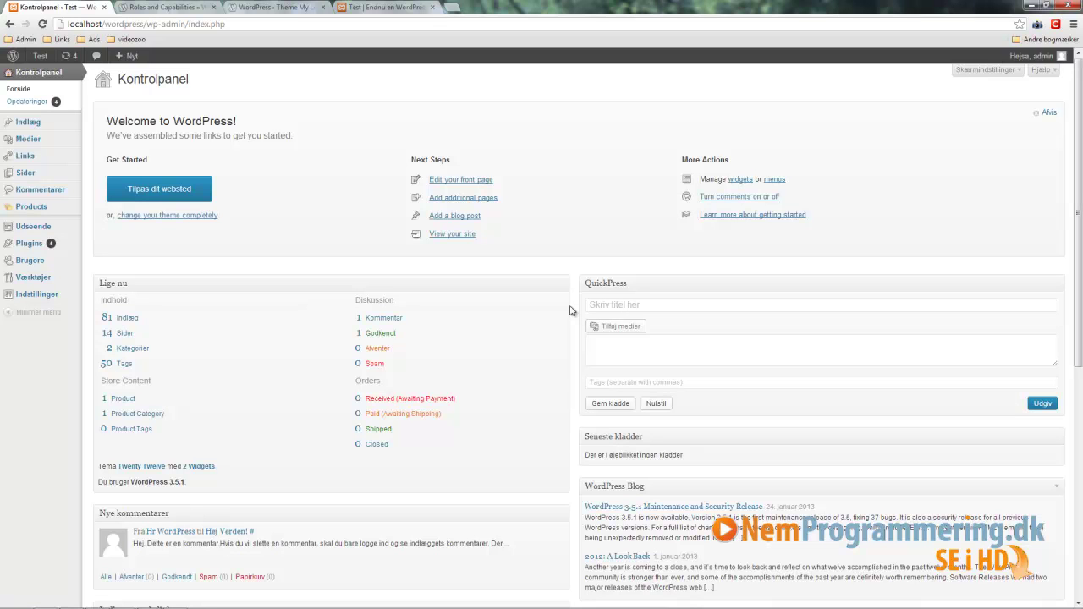
Step: Open Alle brugere to see the lone admin account with the Administrator role
mouse_move(29, 260)
left_click(104, 261)
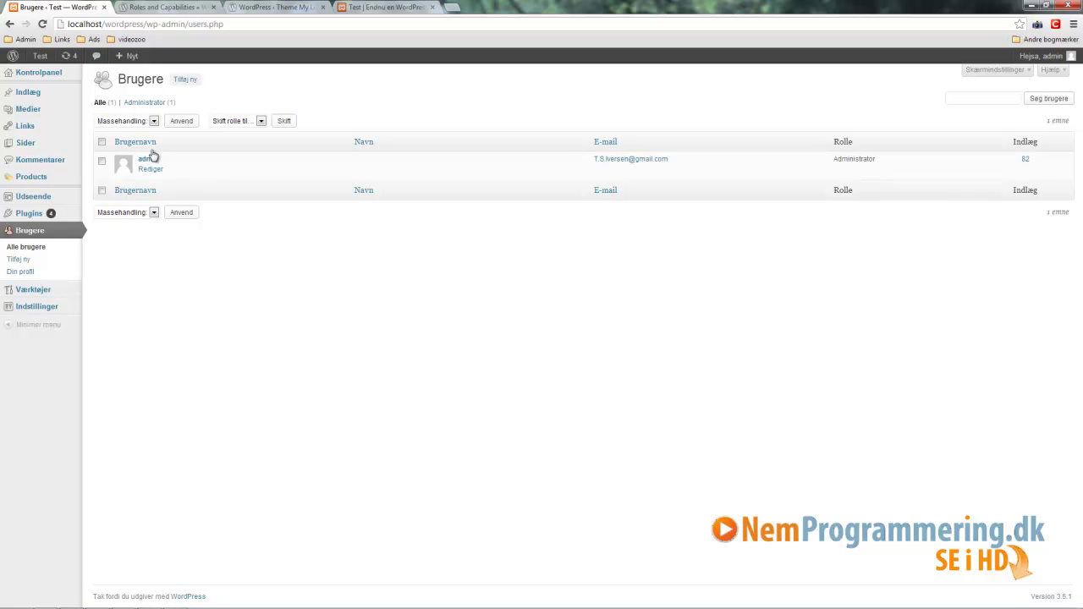
mouse_move(155, 164)
Step: Start a new user and fill in the username, e-mail, first name and last name
left_click(186, 81)
left_click(243, 123)
type("John")
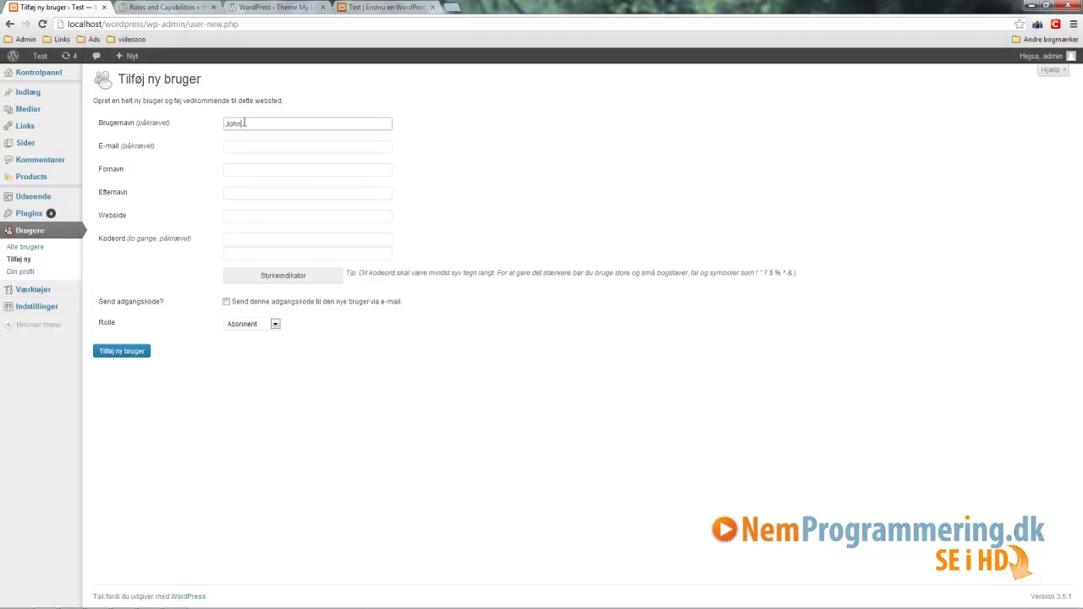
left_click(283, 148)
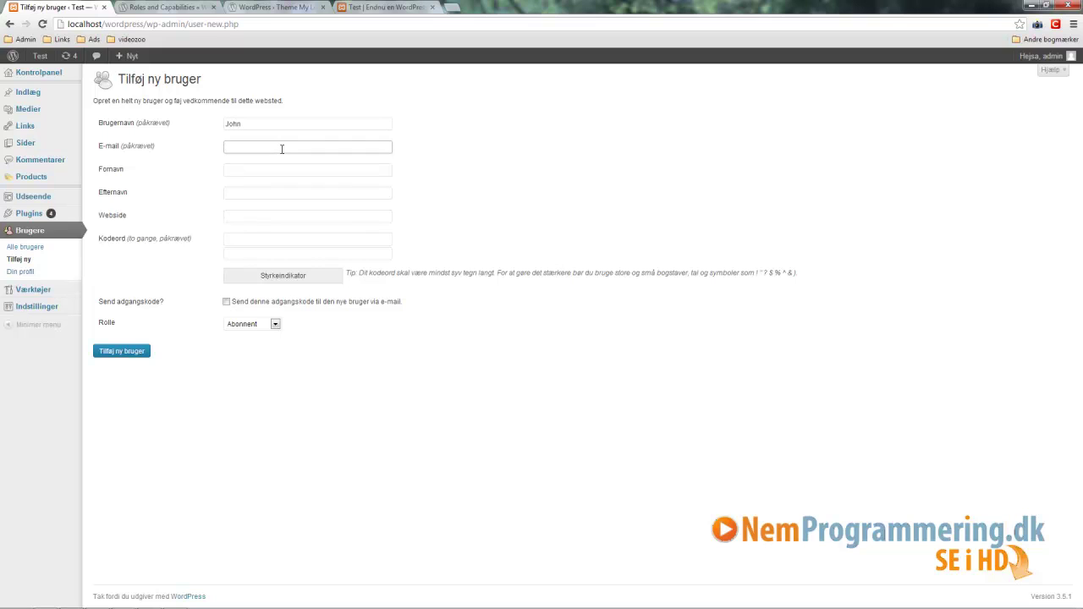
left_click(287, 170)
type("John")
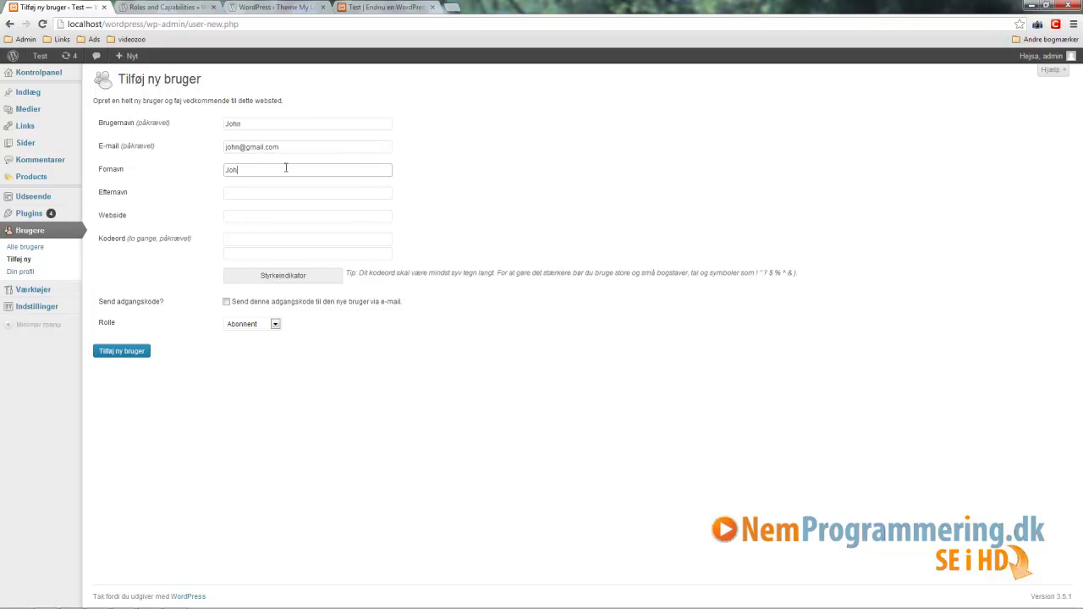
left_click(308, 192)
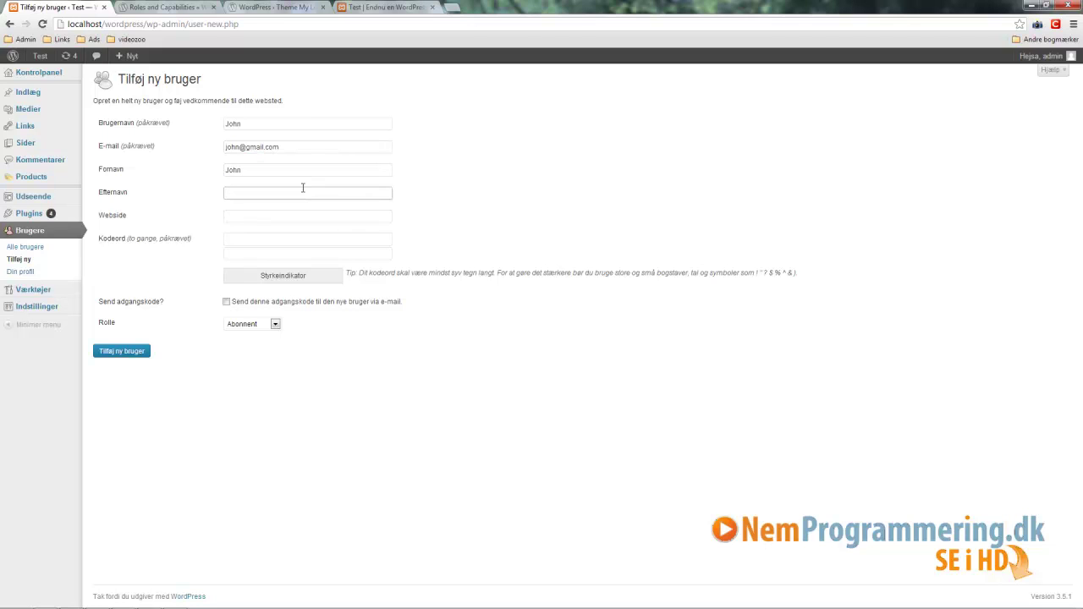
type("Jensen")
Step: Enter the weak password in both Kodeord fields, then compare the username and first name
left_click(252, 240)
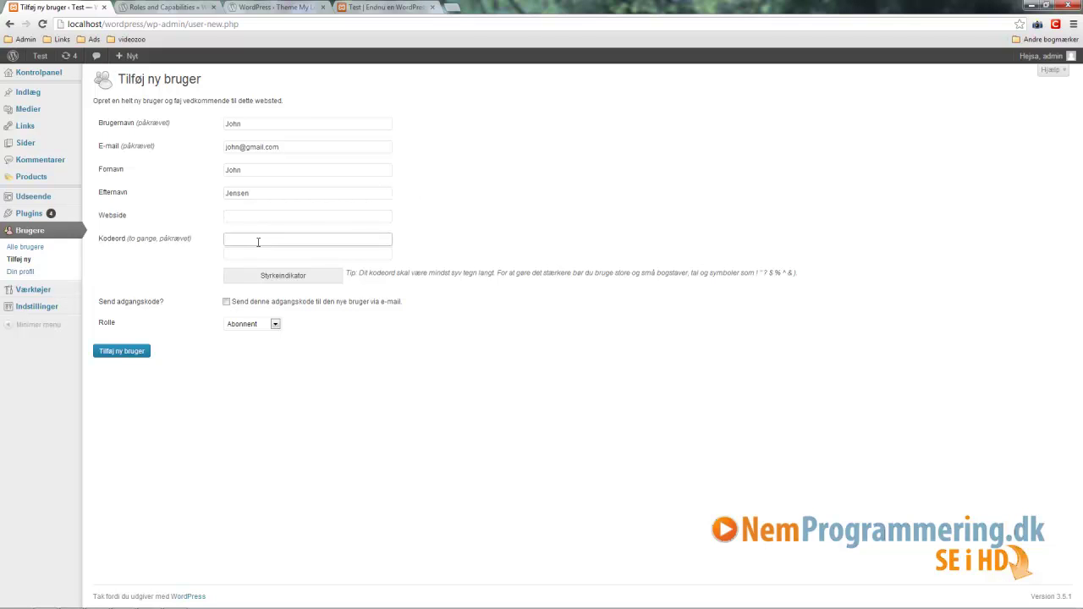
type("1234")
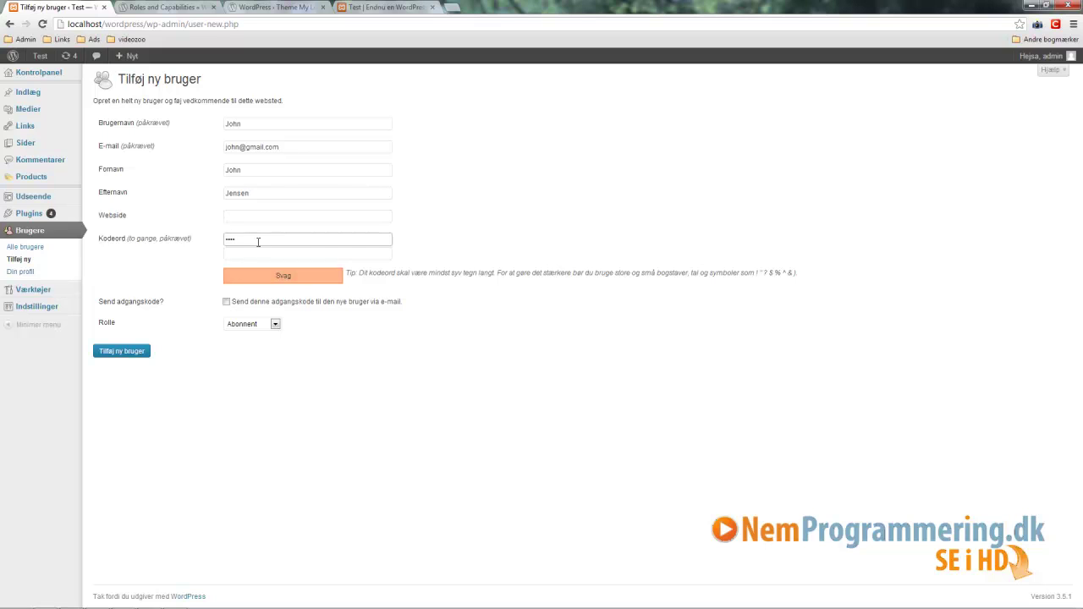
left_click(237, 254)
type("1234")
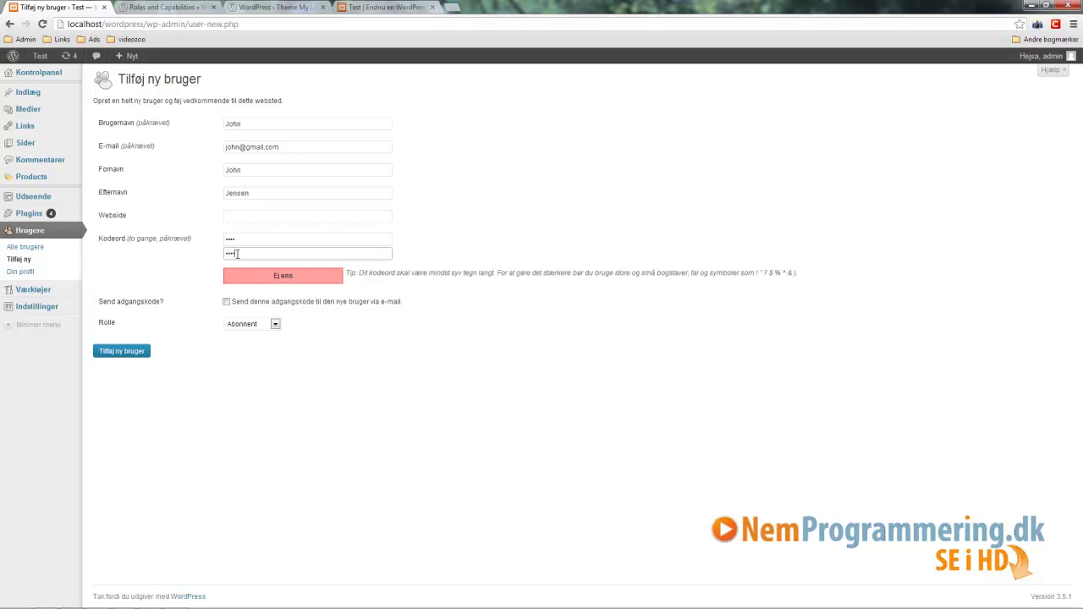
left_click(281, 124)
double_click(279, 125)
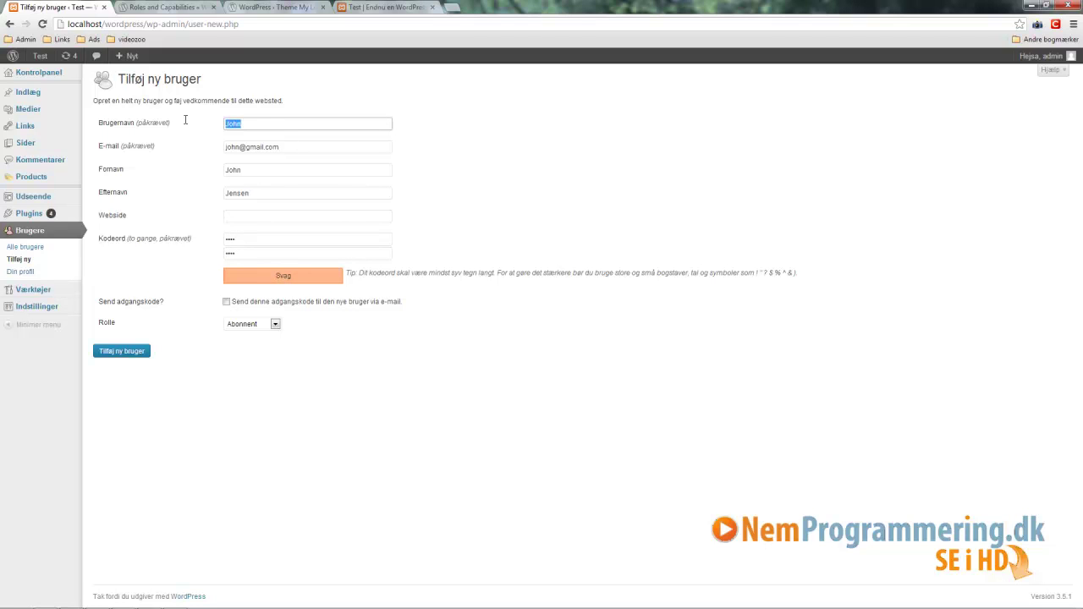
left_click(262, 171)
double_click(257, 170)
Step: Review the filled form, open the Rolle choices, and consult the Roles and Capabilities reference
left_click(262, 121)
left_click(259, 238)
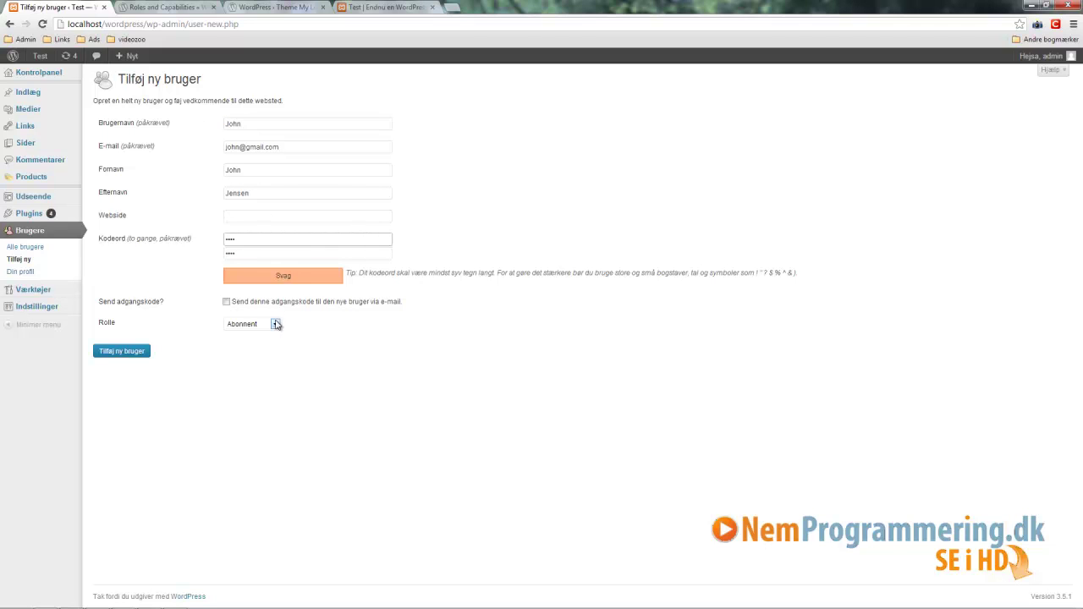
left_click(226, 302)
left_click(275, 327)
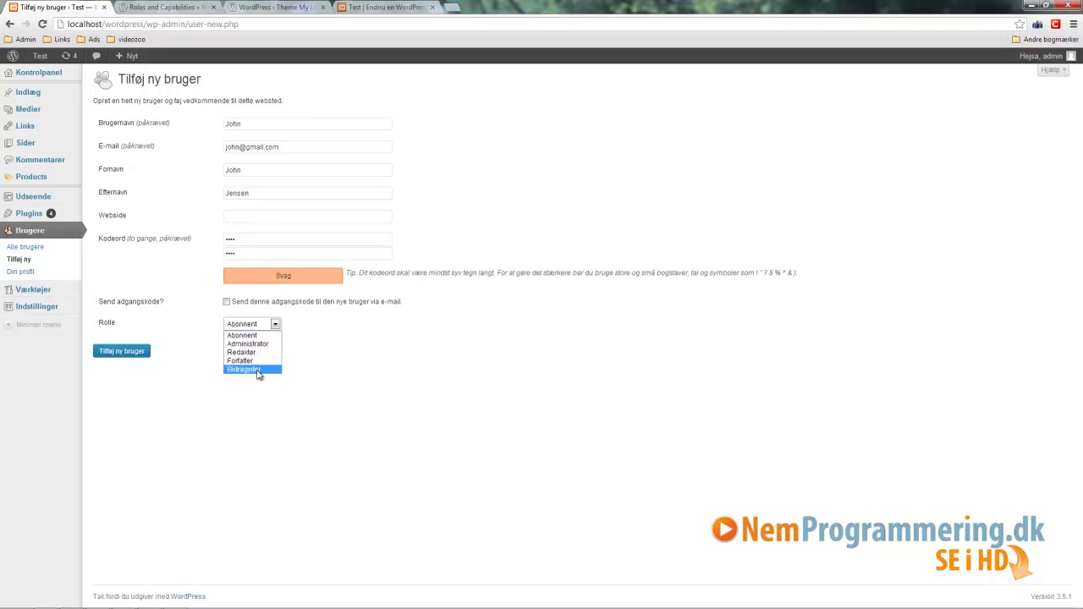
left_click(165, 7)
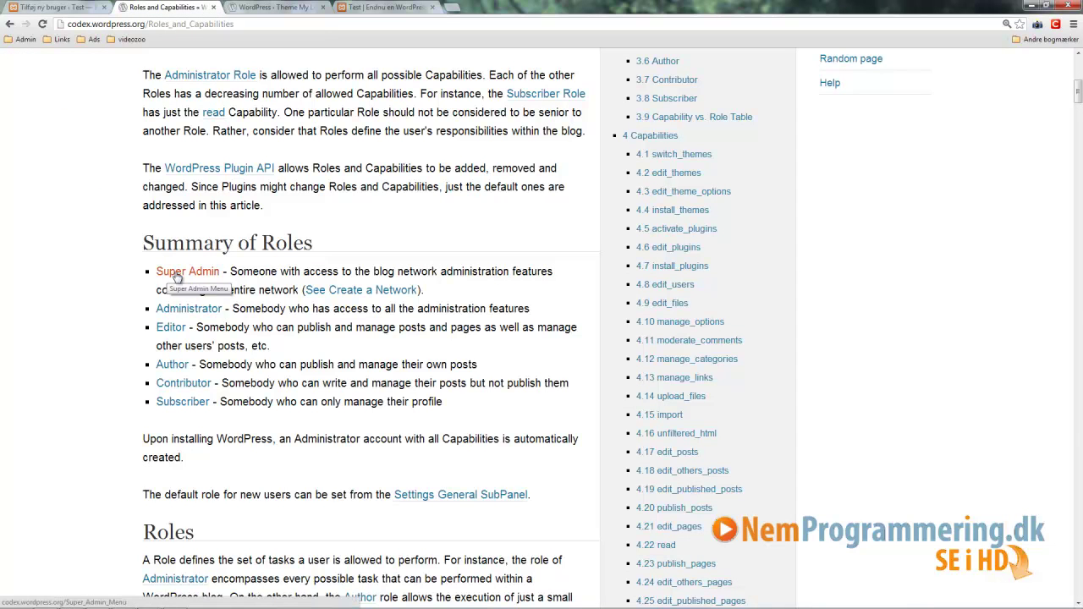
left_click_drag(230, 270, 303, 289)
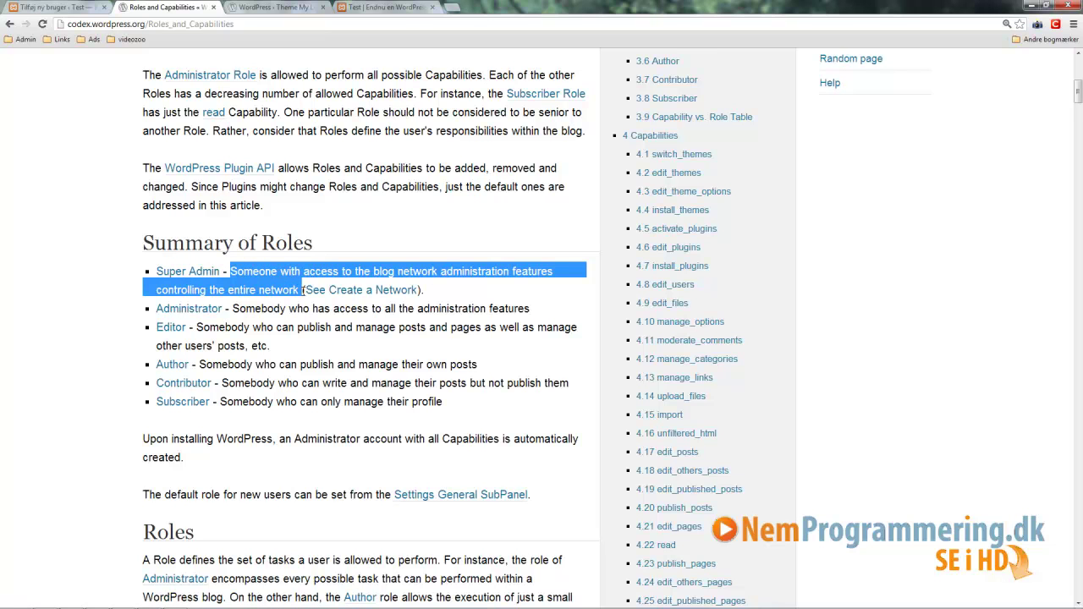
left_click(441, 298)
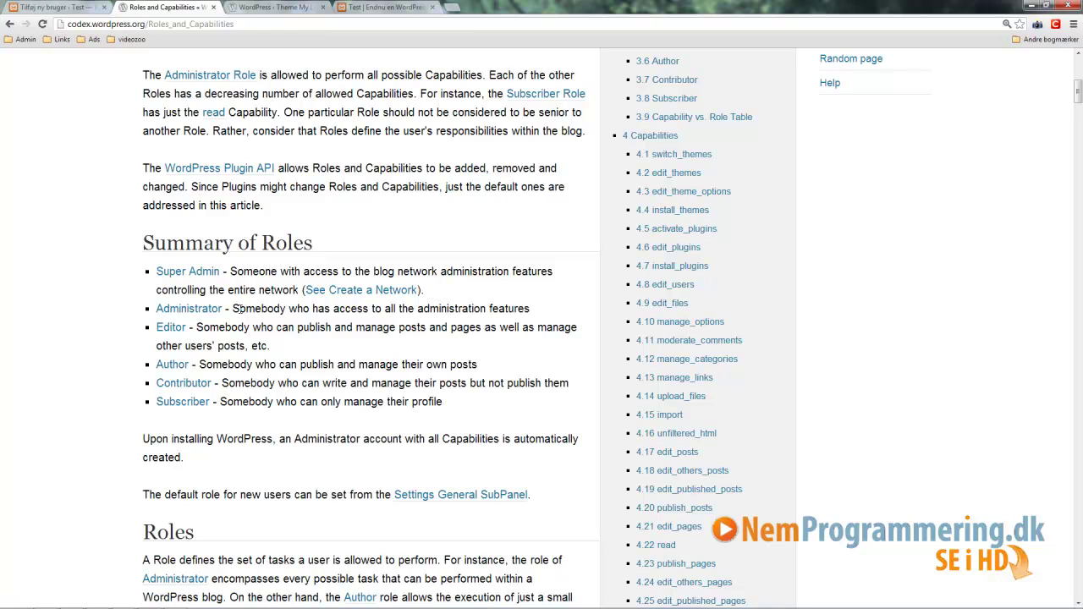
left_click_drag(227, 308, 536, 310)
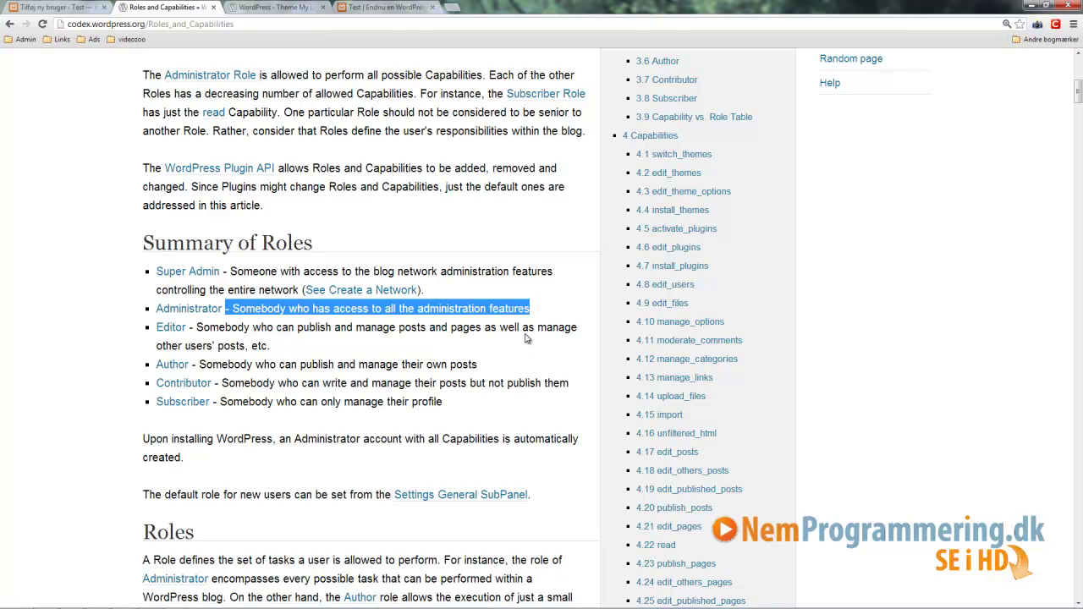
left_click_drag(541, 311, 218, 310)
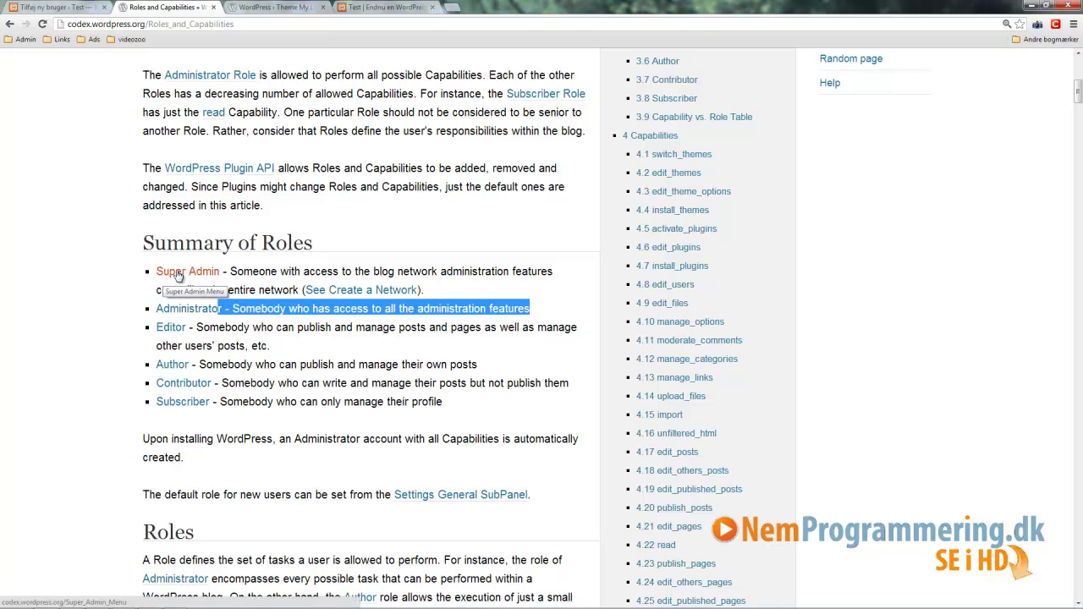
left_click(207, 330)
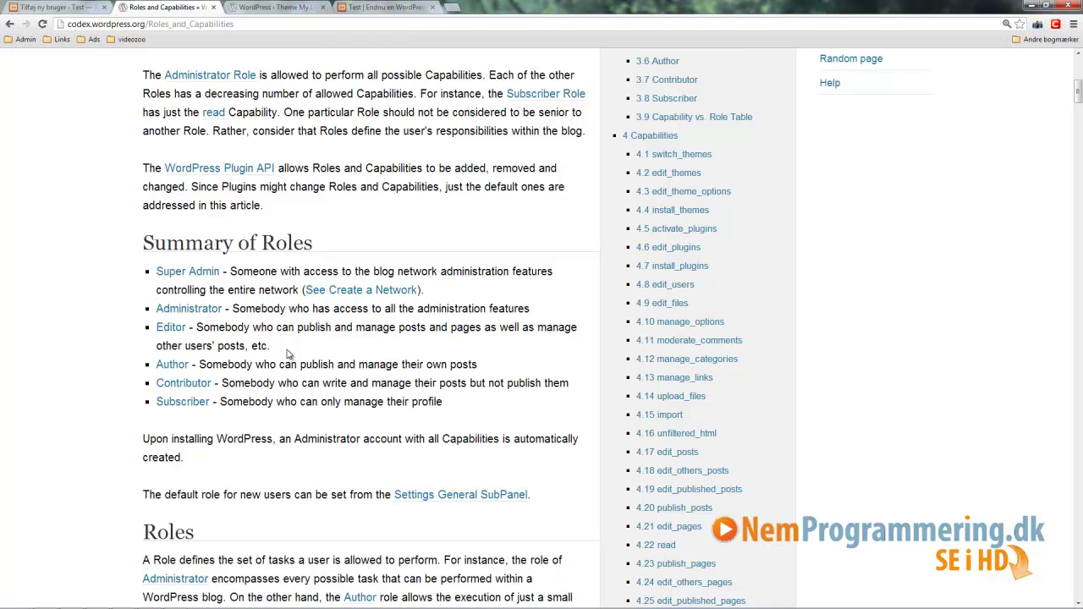
mouse_move(198, 363)
left_mouse_down()
mouse_move(482, 369)
mouse_move(200, 366)
left_mouse_up()
left_click(484, 369)
left_click_drag(221, 383, 245, 383)
left_click(278, 383)
left_click_drag(224, 383, 572, 385)
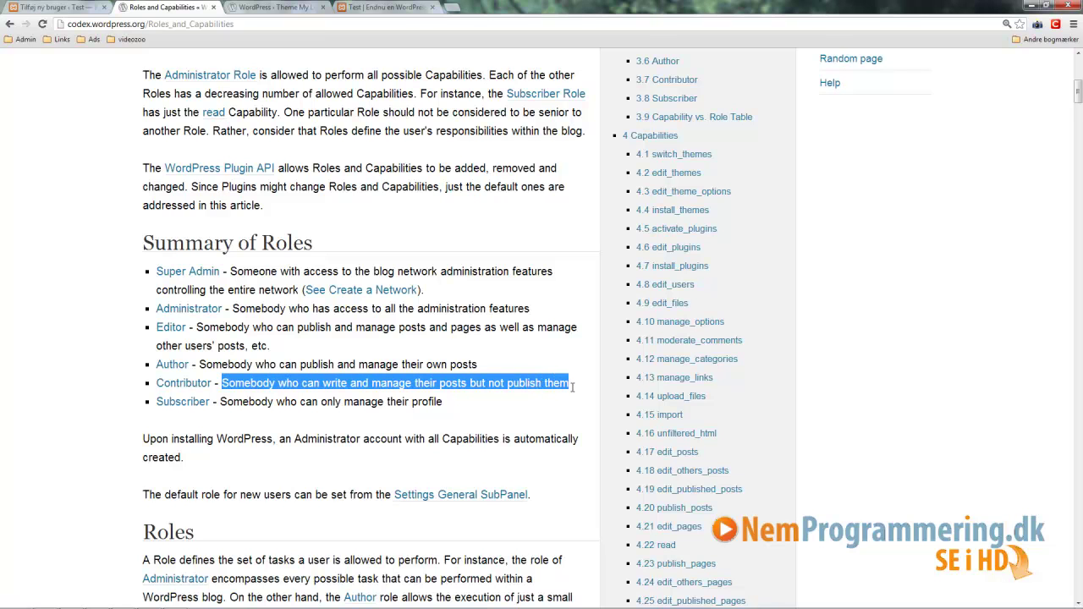
left_click(573, 386)
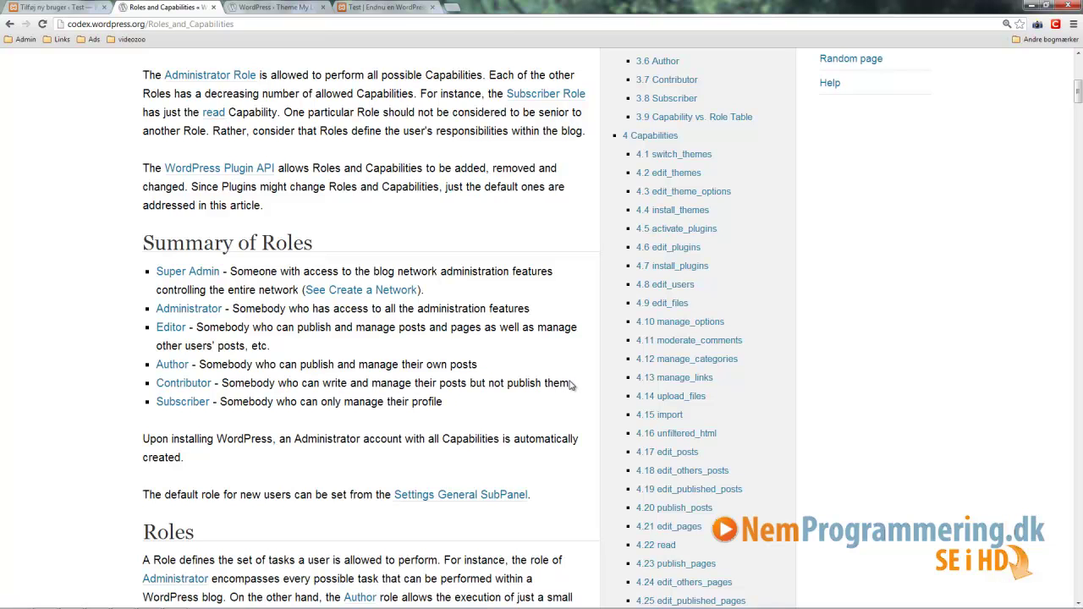
left_click_drag(445, 402, 227, 402)
left_click_drag(457, 408, 207, 402)
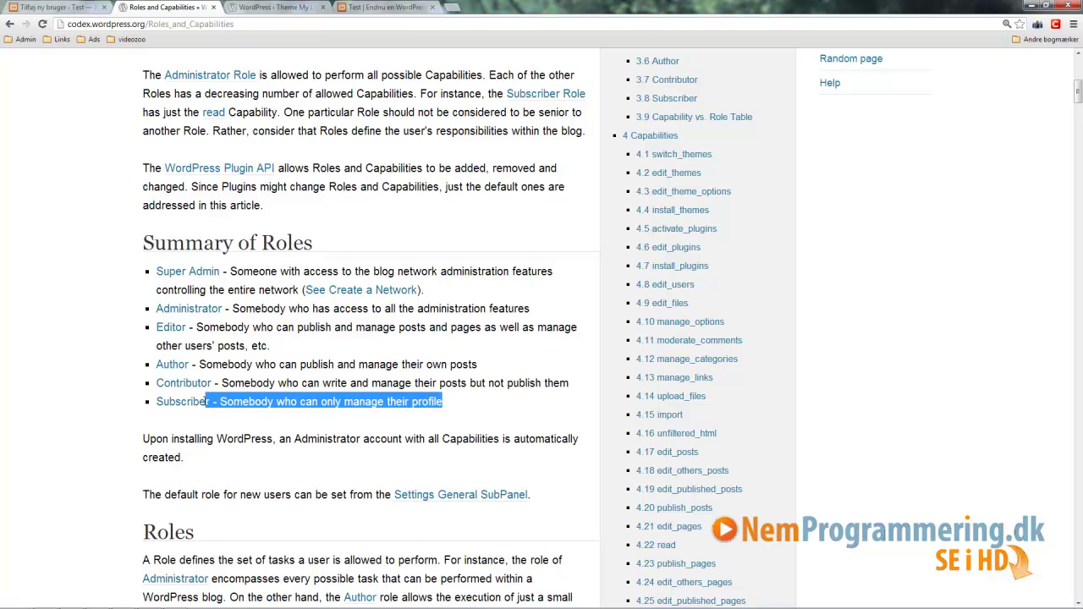
left_click(464, 411)
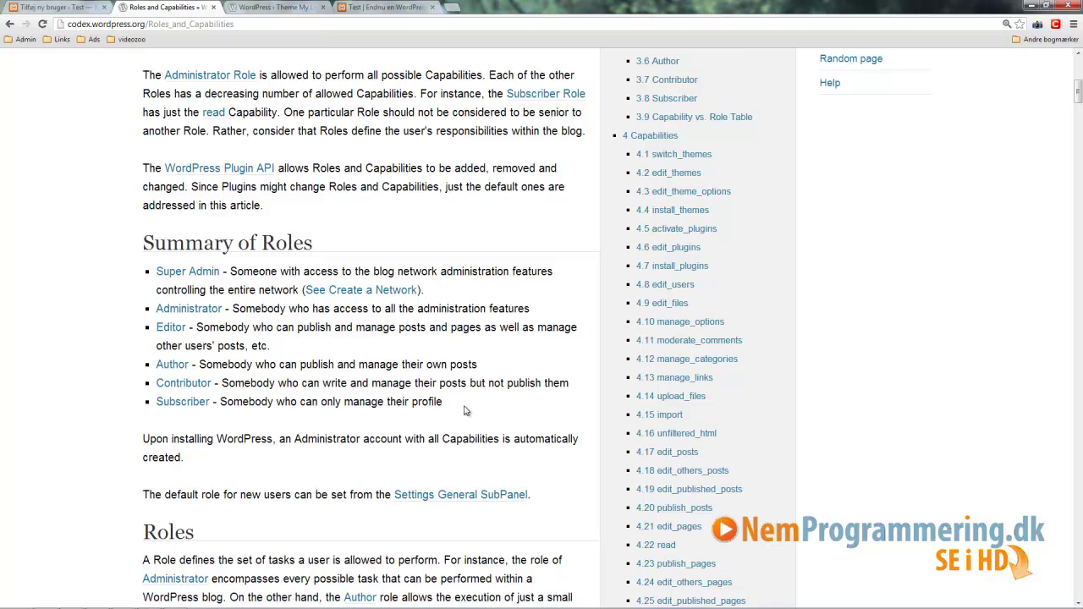
left_click_drag(458, 410, 219, 402)
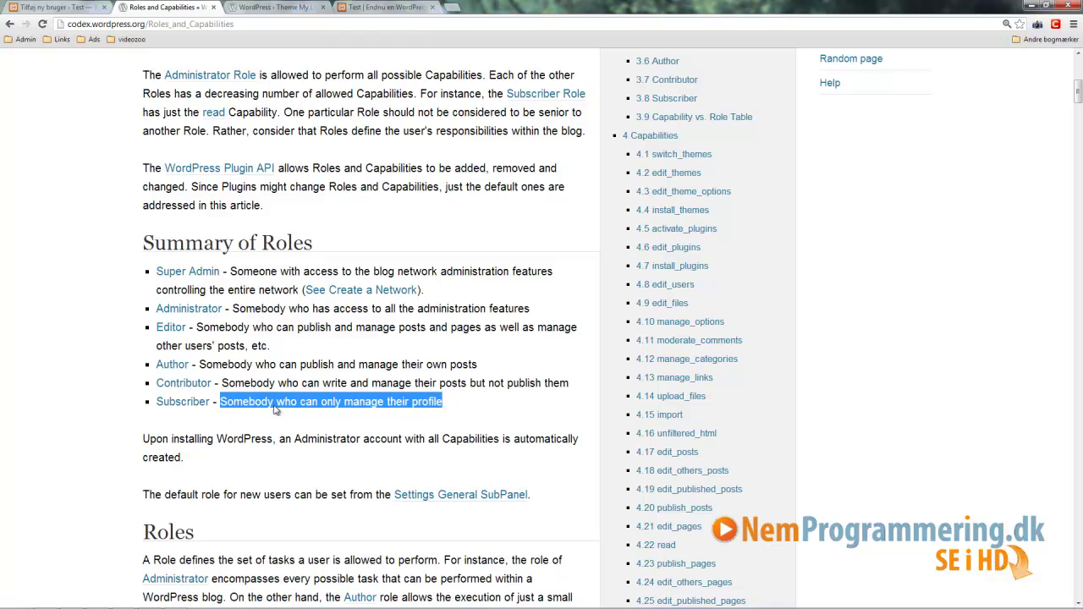
left_click(463, 410)
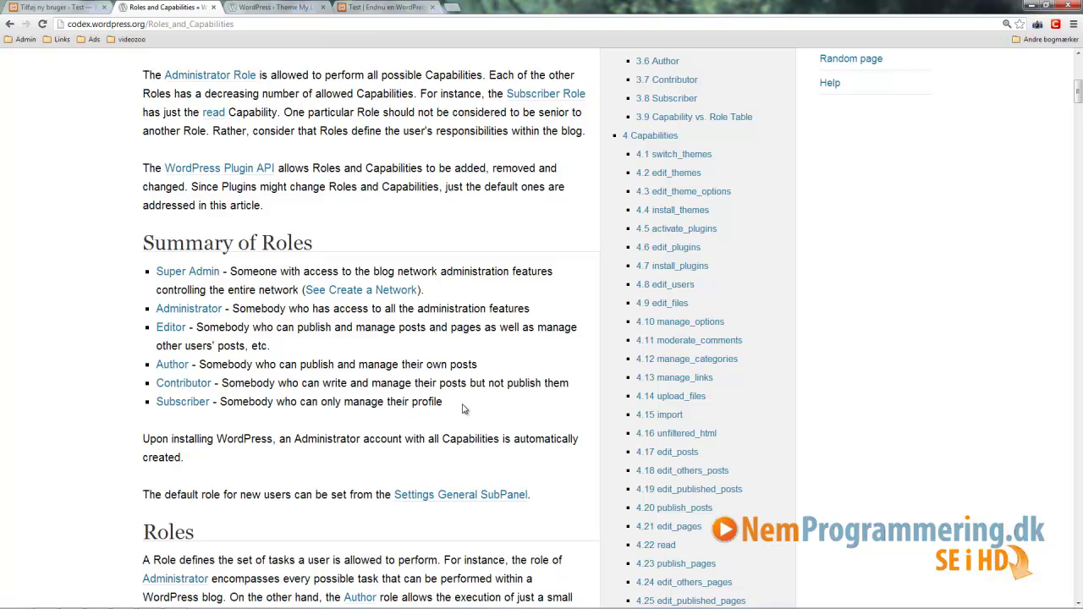
left_click_drag(450, 406, 154, 406)
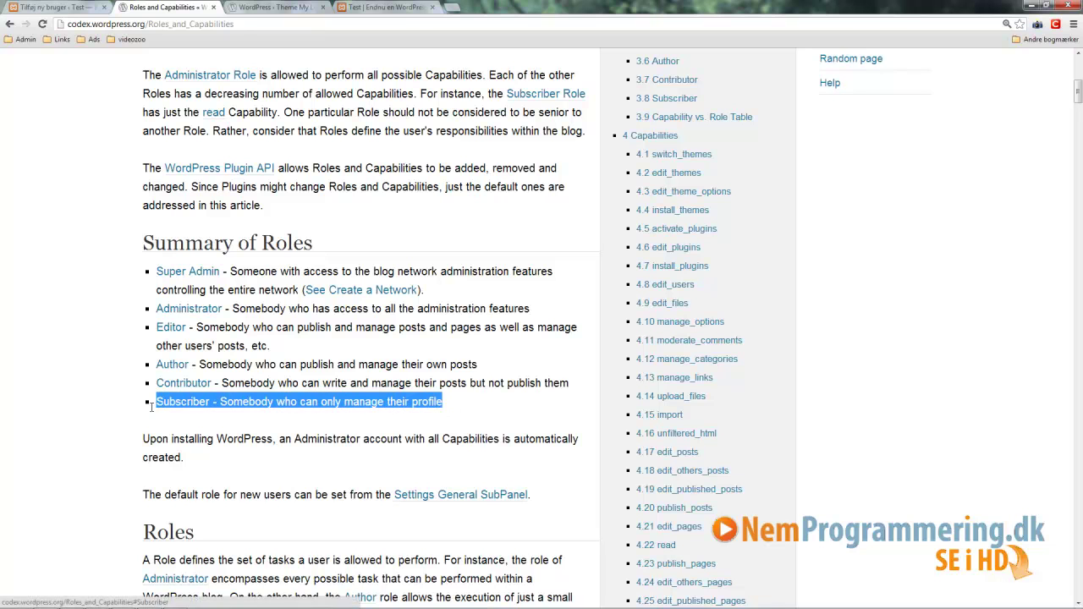
left_click(471, 404)
left_click_drag(470, 404, 344, 404)
left_click(378, 382)
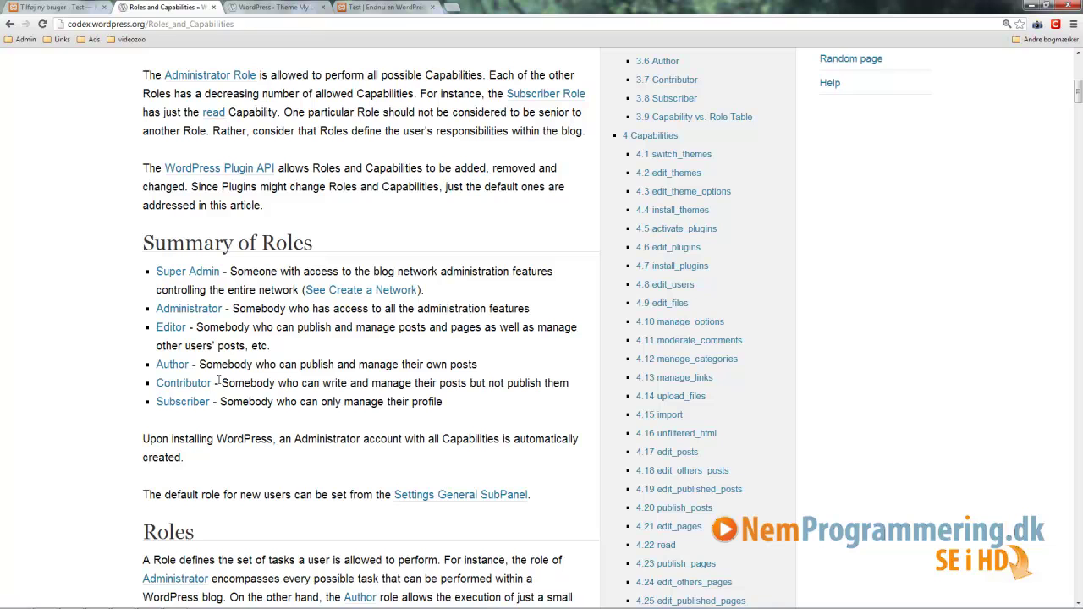
Step: Back on the add-user form, set Rolle to Bidragyder and create the user
left_click(62, 8)
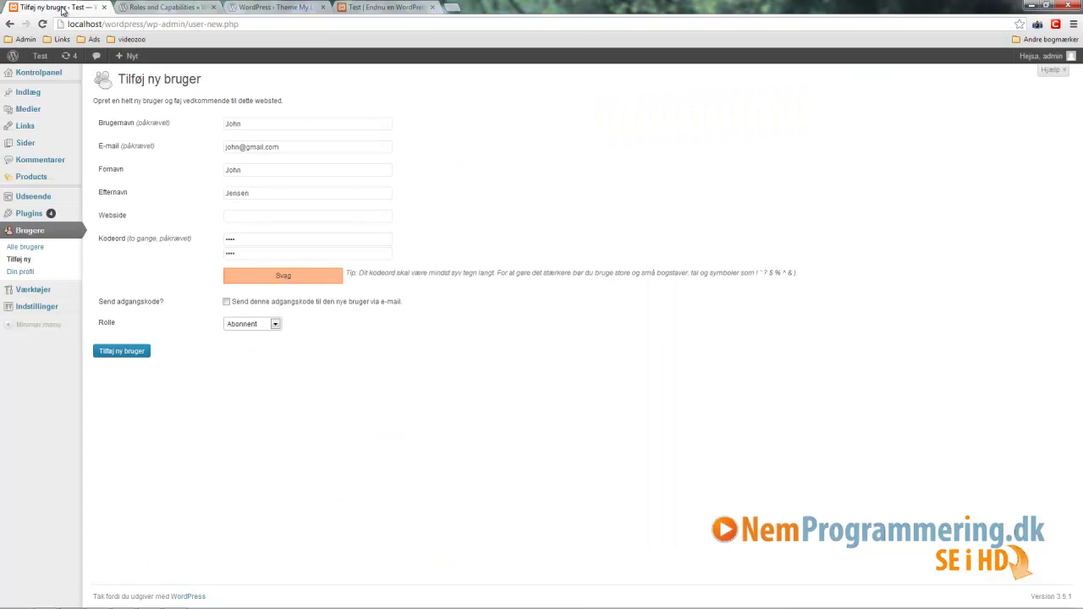
left_click(276, 324)
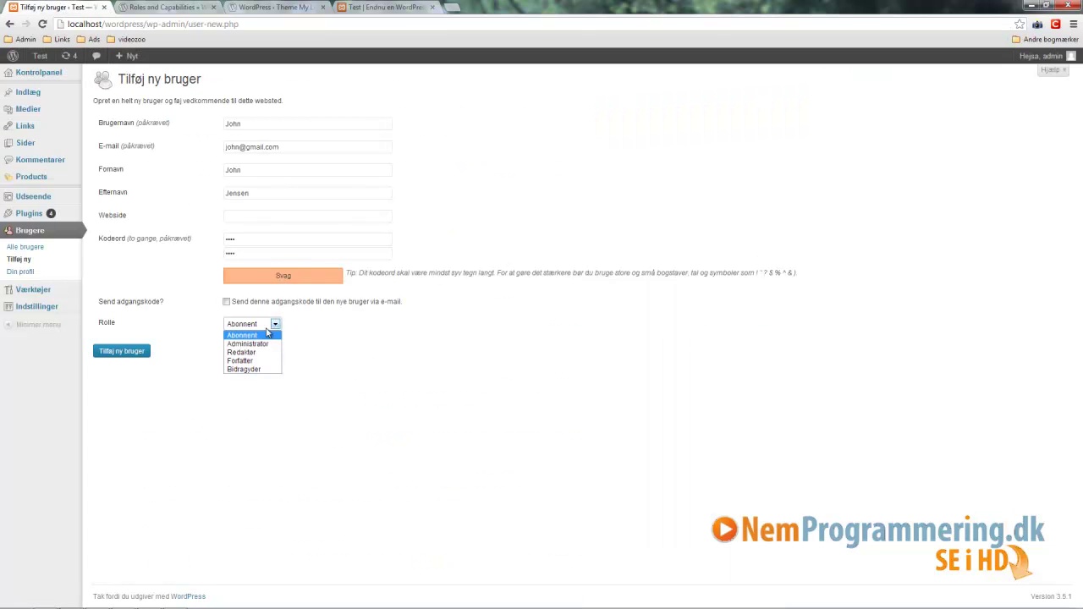
left_click(253, 370)
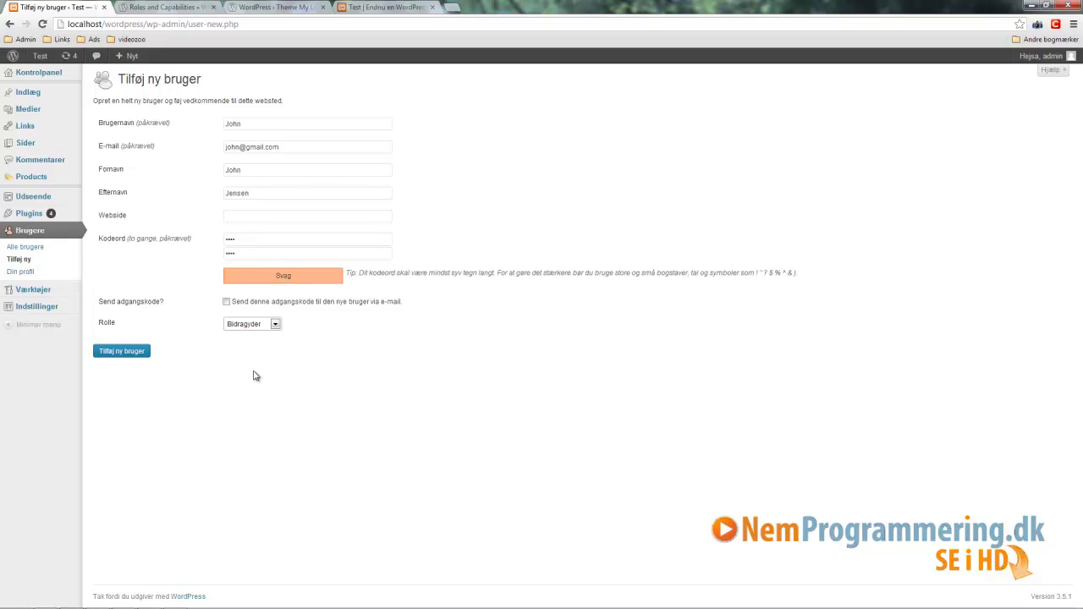
left_click(117, 351)
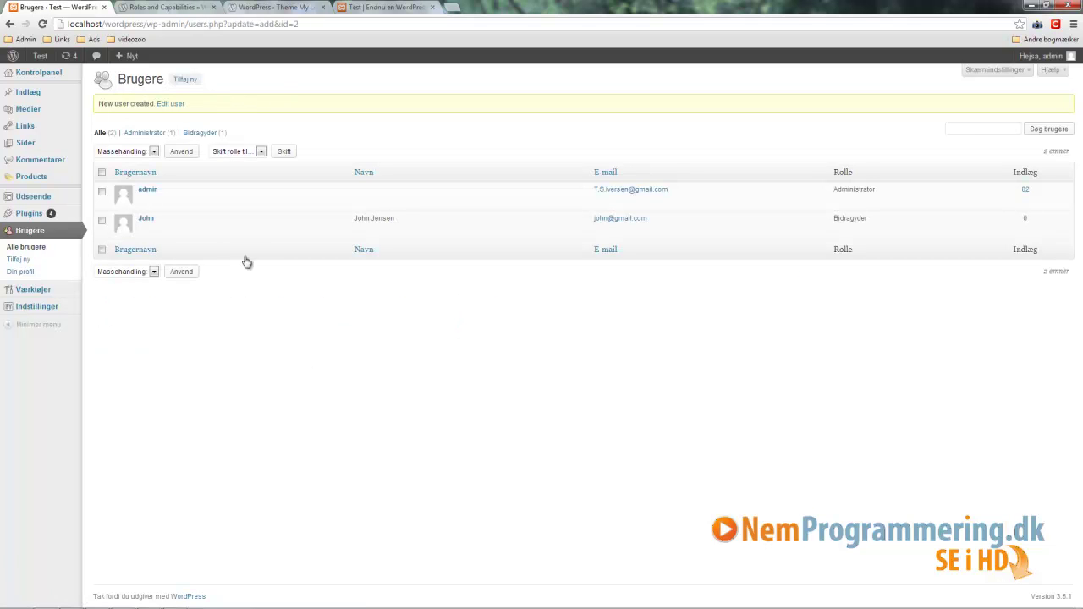
mouse_move(161, 230)
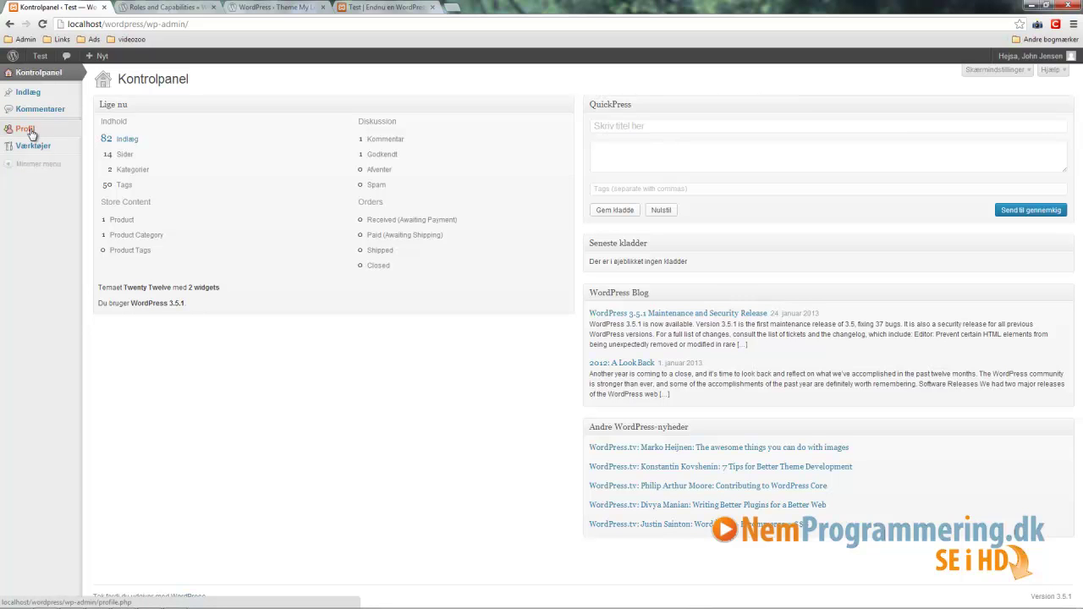
Step: As the contributor, visit Værktøjer, then open the Indlæg list and start a new post
left_click(32, 149)
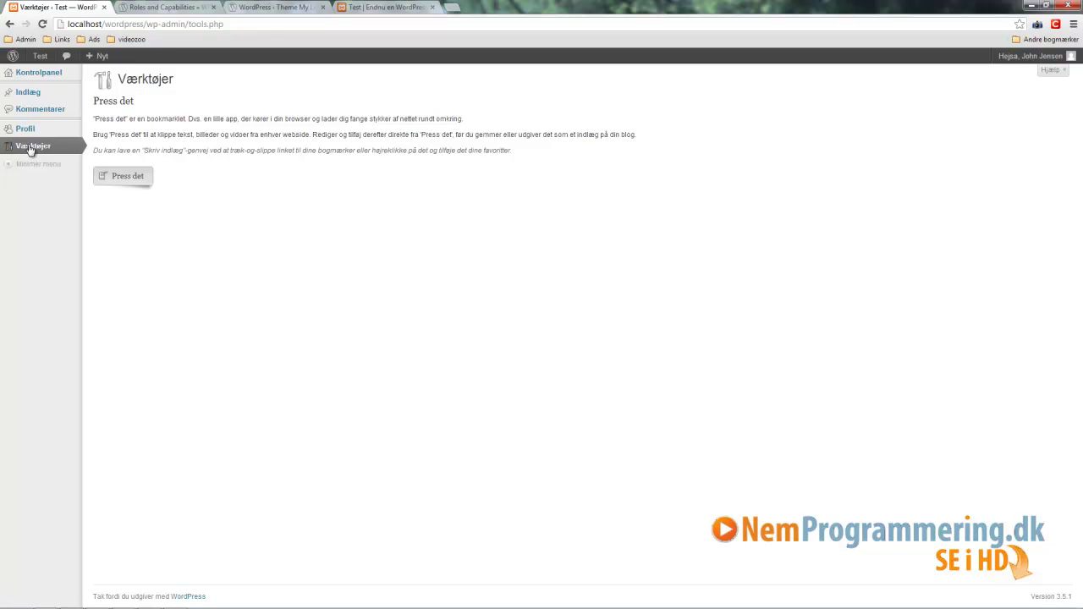
mouse_move(33, 92)
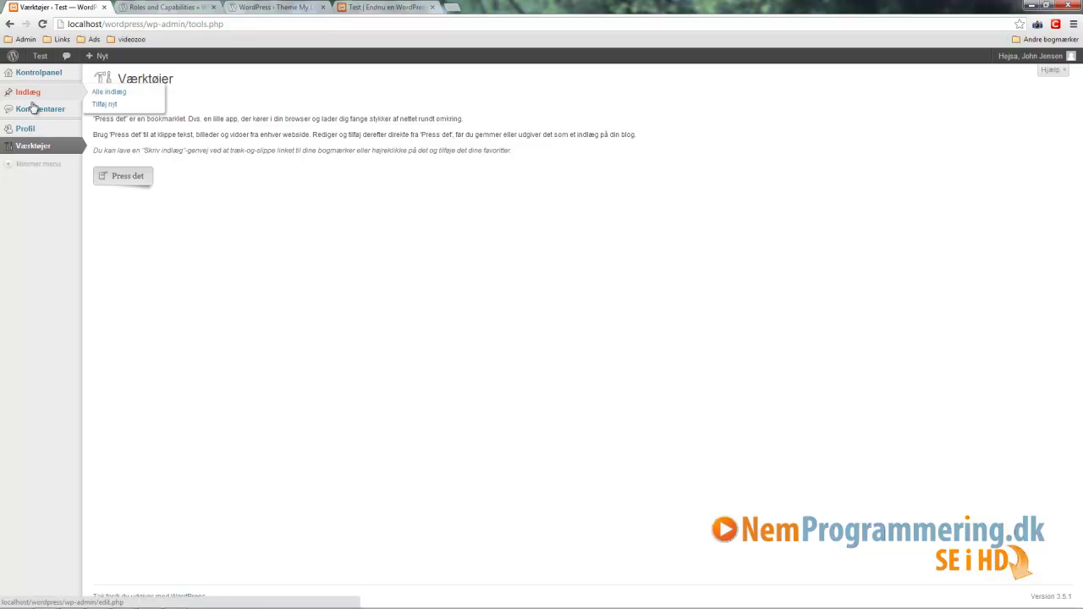
left_click(30, 92)
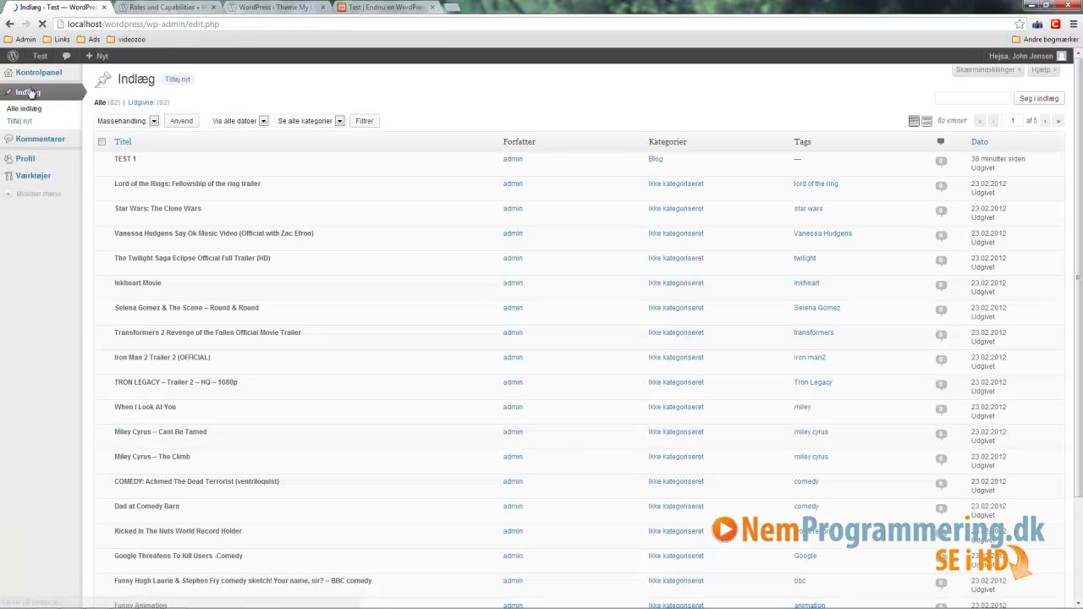
left_click(175, 81)
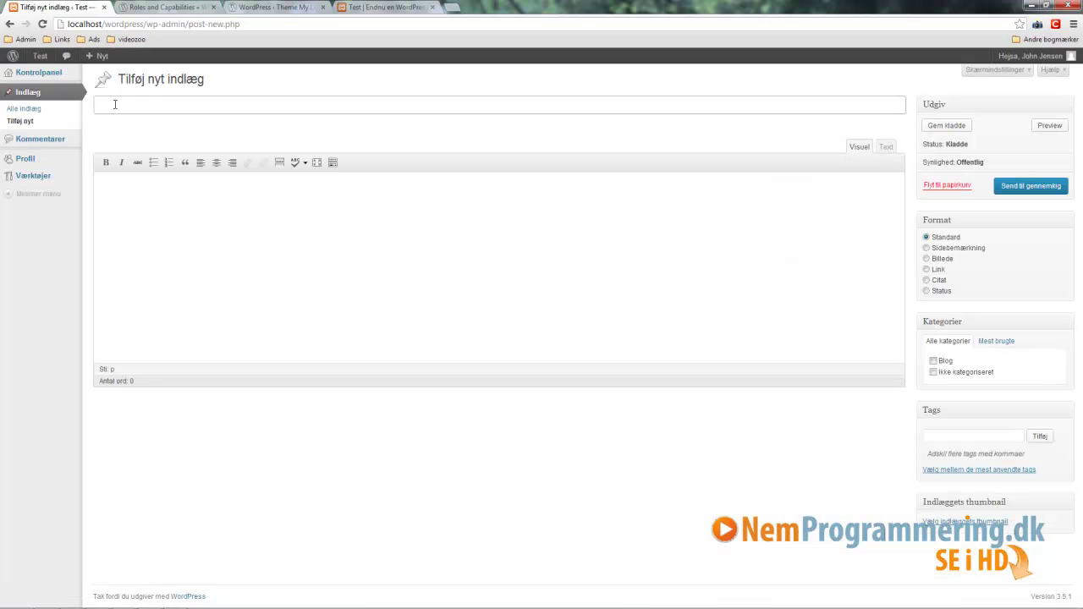
Step: Title the new post 'TEST 2'
type("Indlæg")
key("Tab")
key("shift+Tab")
type("TEST 2")
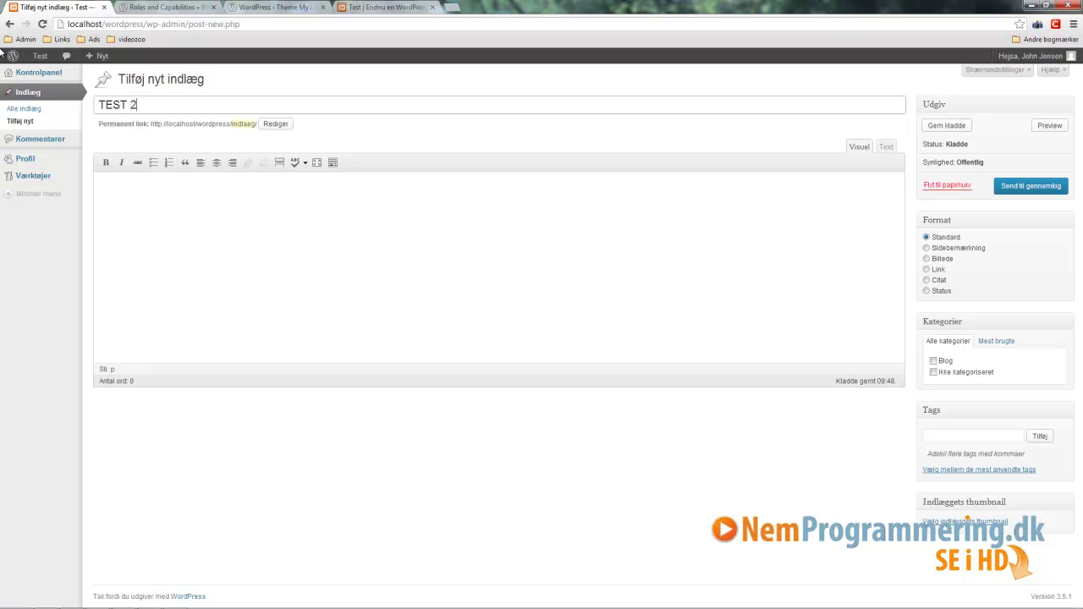
Step: Write a short byline body, tick the Blog category, and send the post for review
left_click(187, 229)
type("indlæg ")
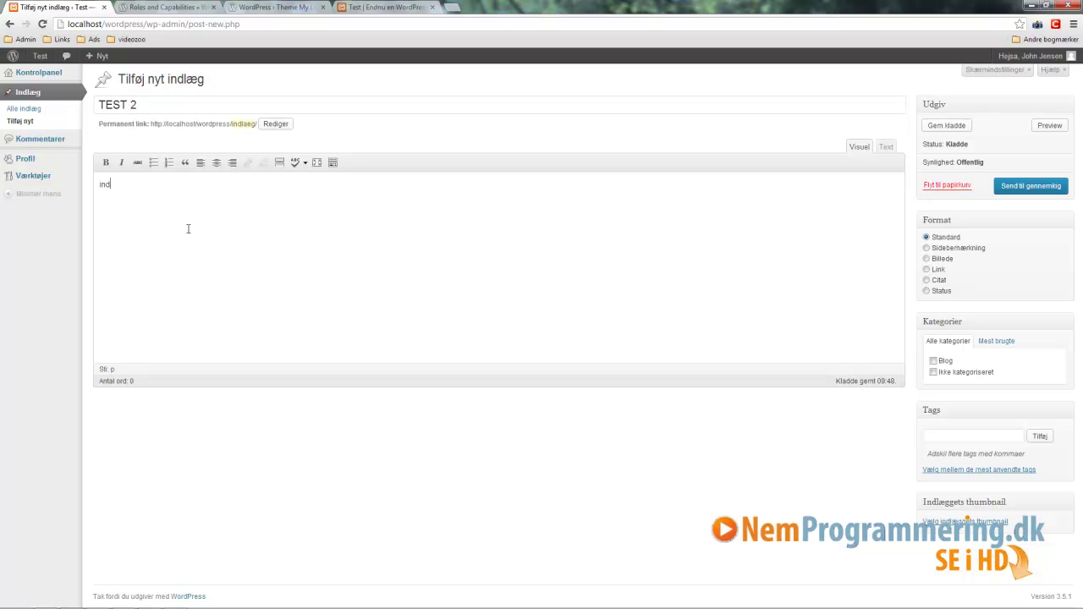
type("af JOhn")
key("BackSpace")
key("BackSpace")
key("BackSpace")
type("ohn")
double_click(106, 210)
type("Af")
left_click(933, 362)
left_click(1033, 188)
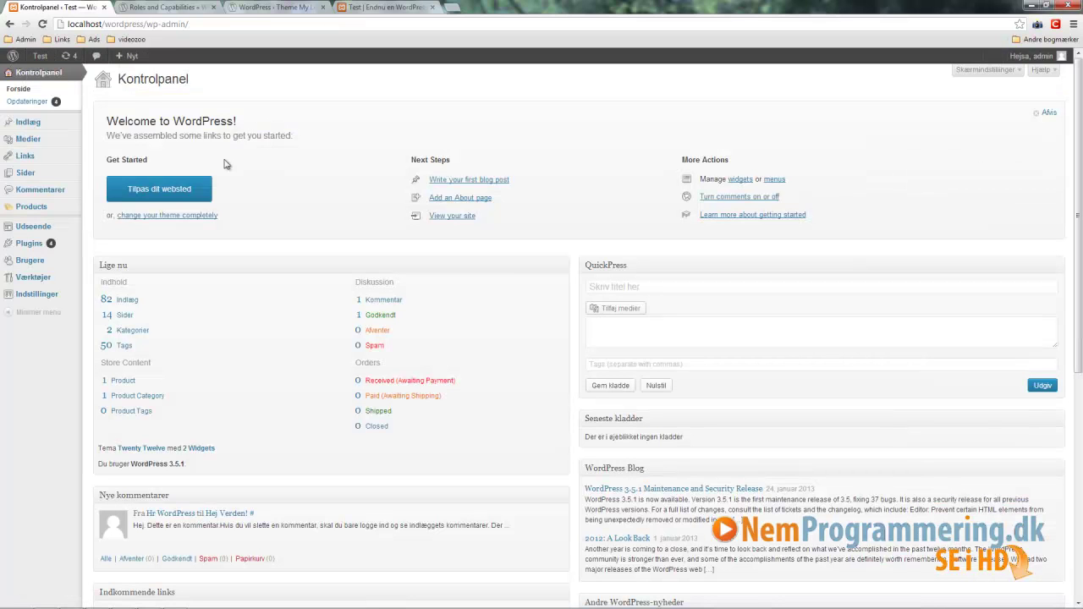
Step: As admin, find the contributor's pending TEST 2 post in Indlæg and publish it
left_click(30, 123)
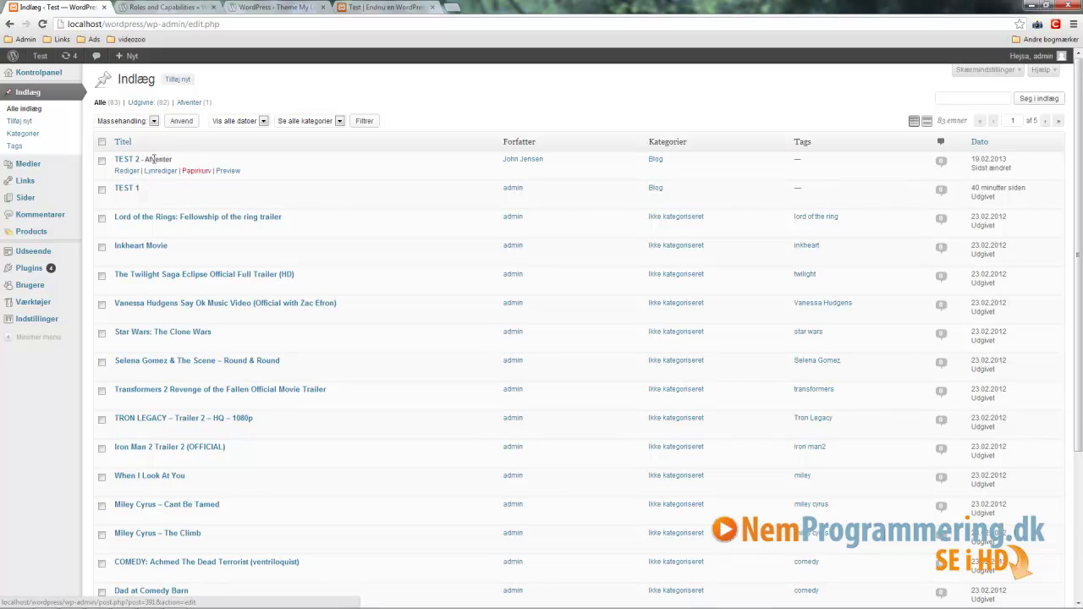
left_click_drag(174, 159, 123, 160)
left_click_drag(559, 162, 501, 162)
left_click(121, 160)
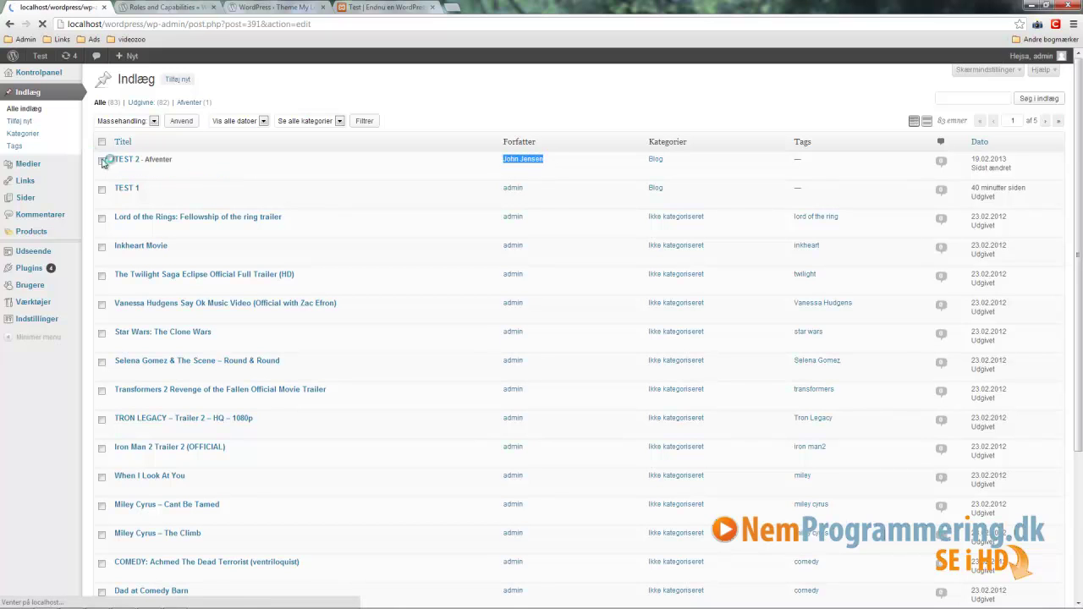
left_click(1046, 226)
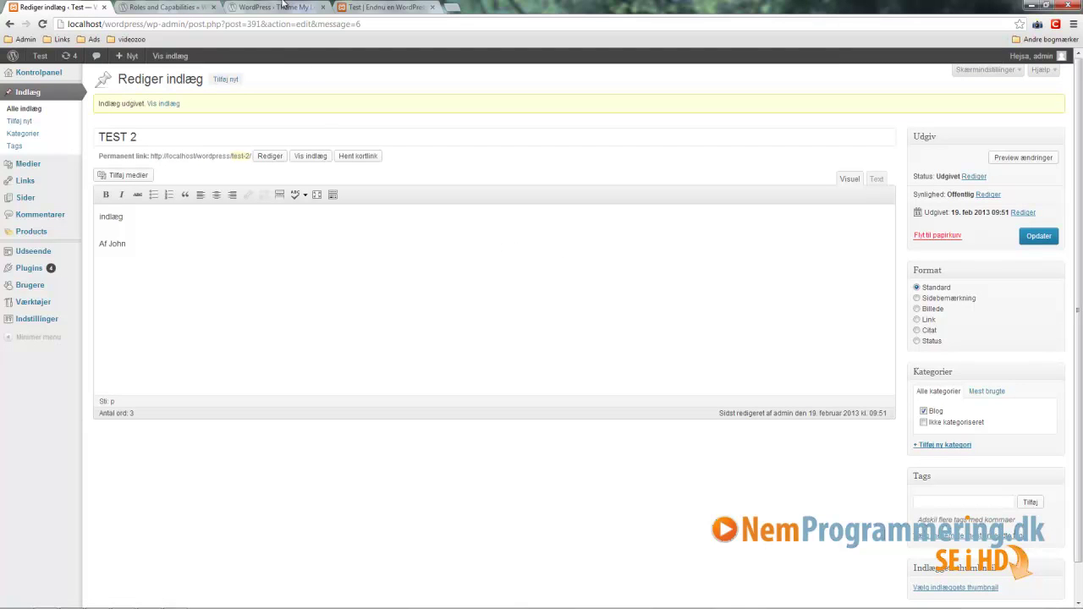
left_click(287, 8)
Step: View the published TEST 2 post on the live site, check the Theme My Login page, and return to the editor
key("ctrl+Tab")
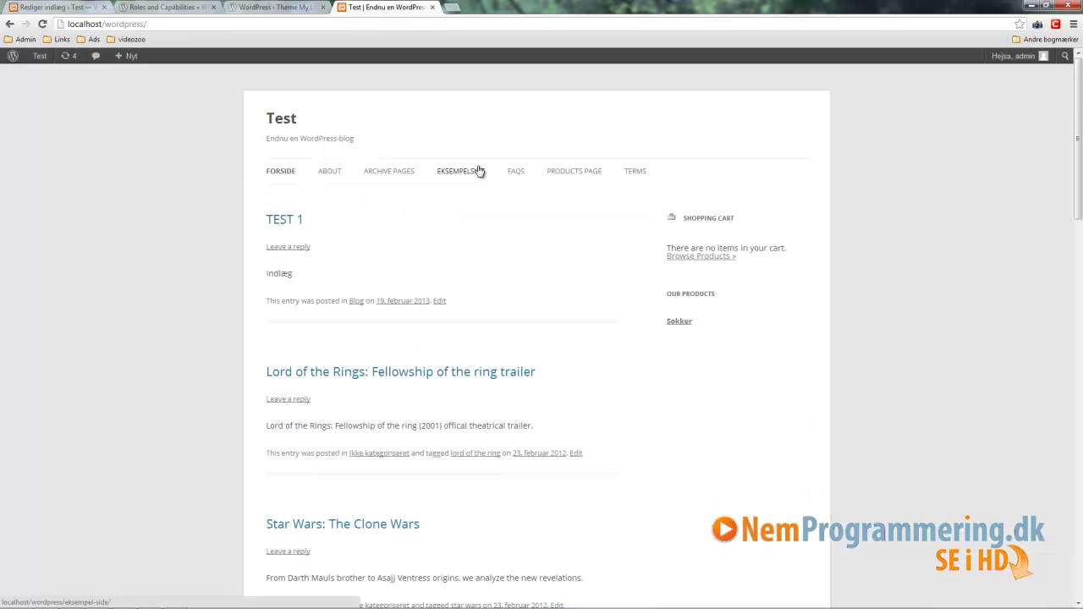
left_click(479, 172)
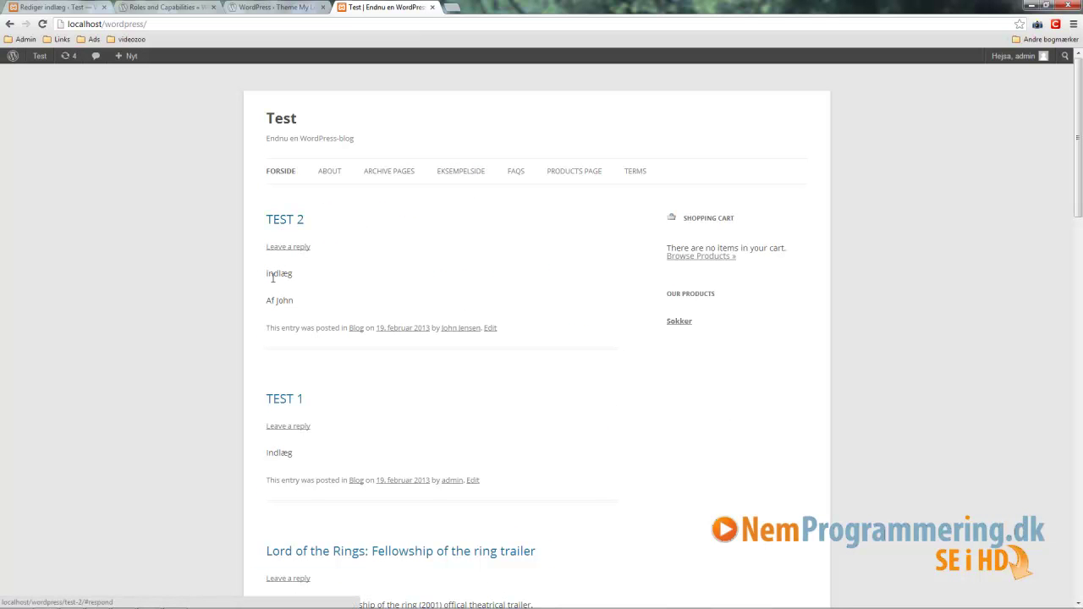
left_click(289, 218)
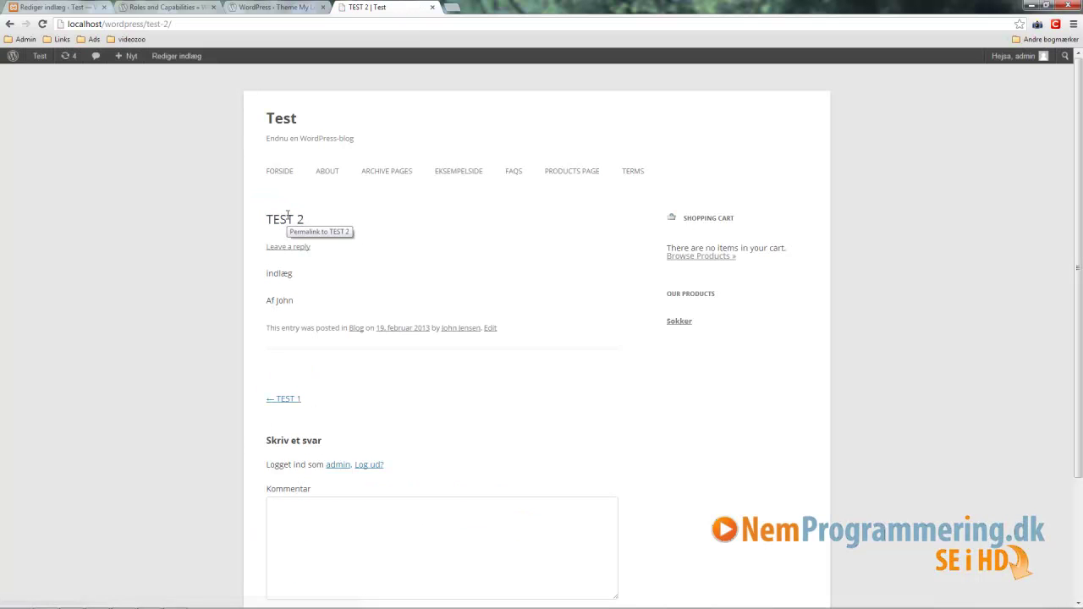
left_click_drag(263, 333, 375, 328)
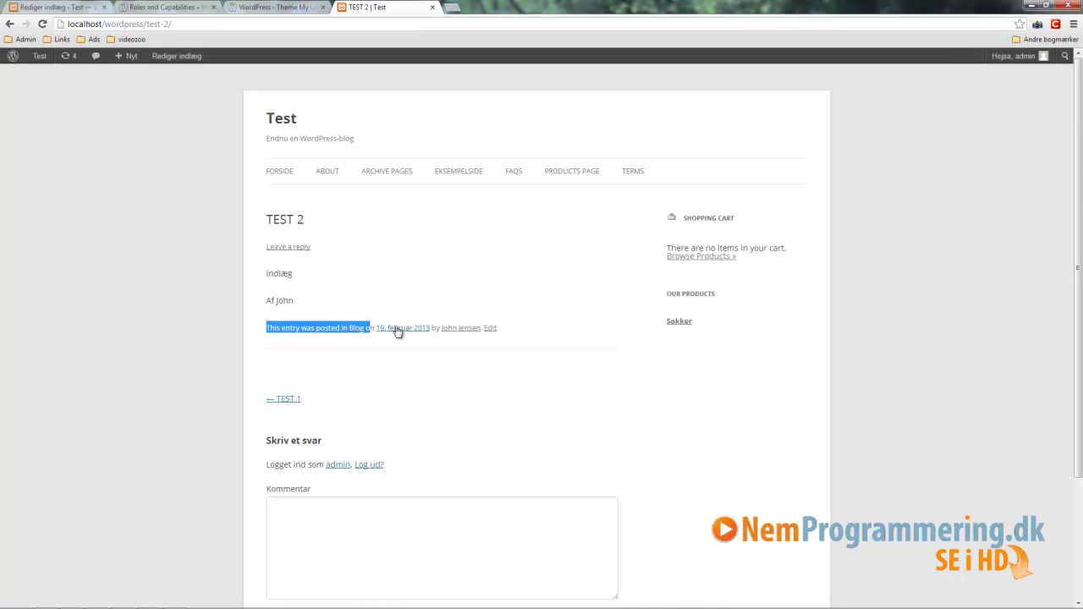
left_click(424, 288)
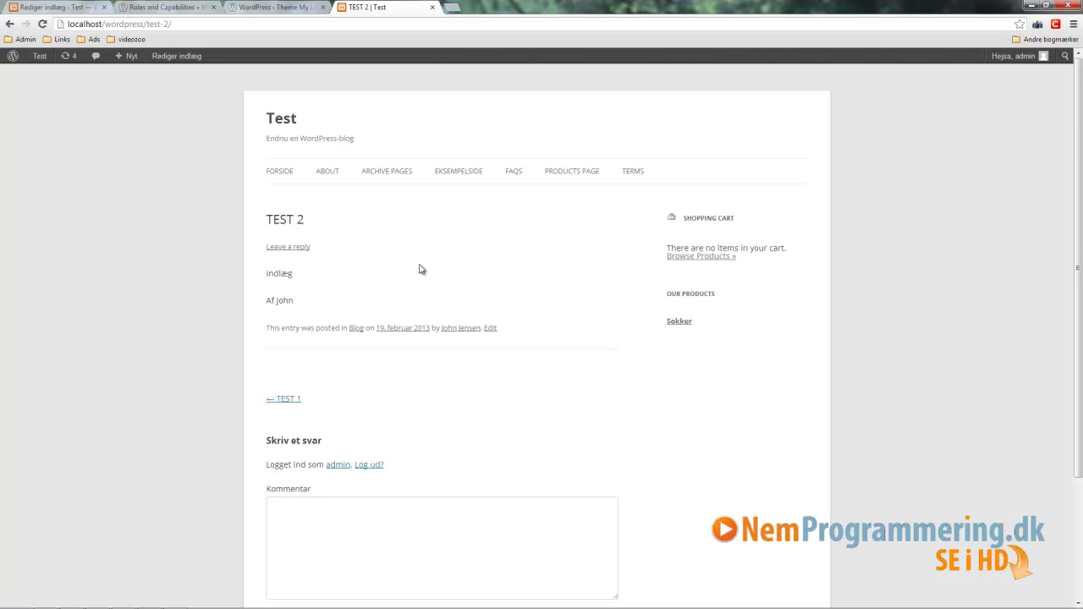
left_click(272, 7)
left_click_drag(472, 128, 322, 129)
key("ctrl+c")
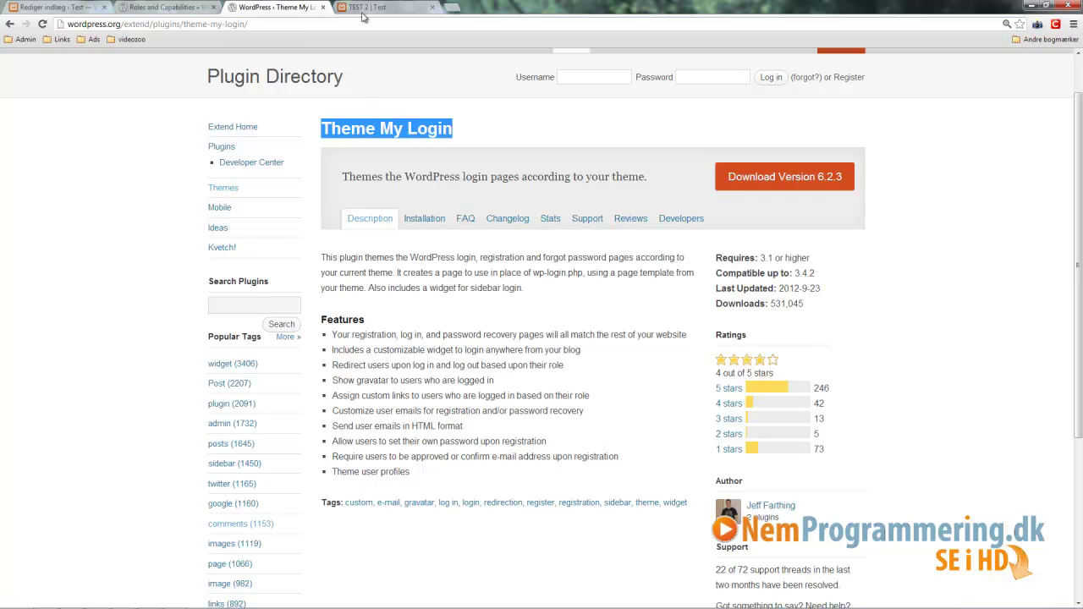
left_click(369, 7)
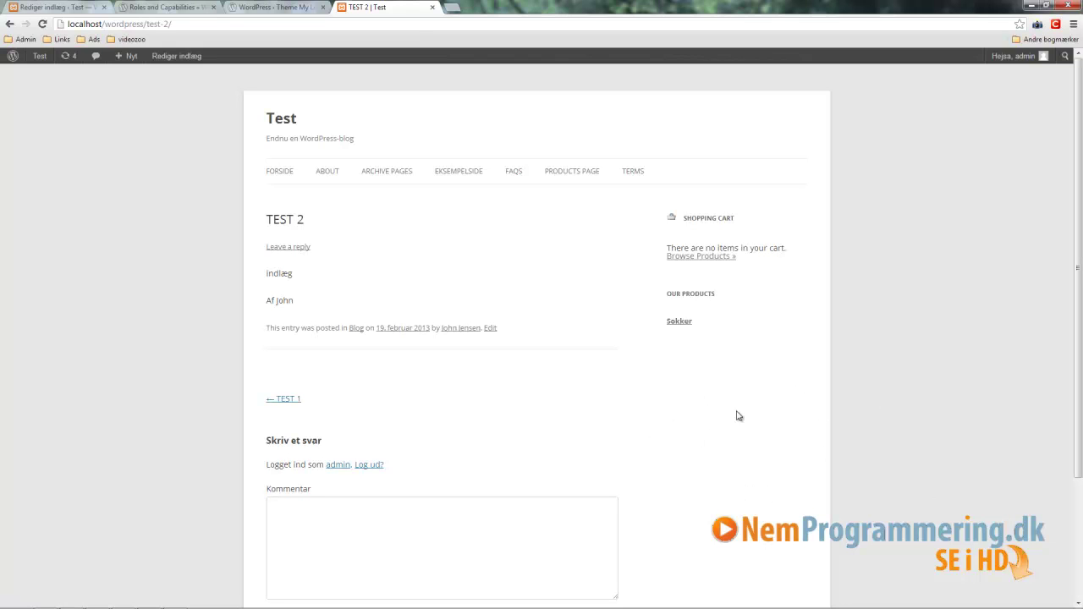
left_click(53, 8)
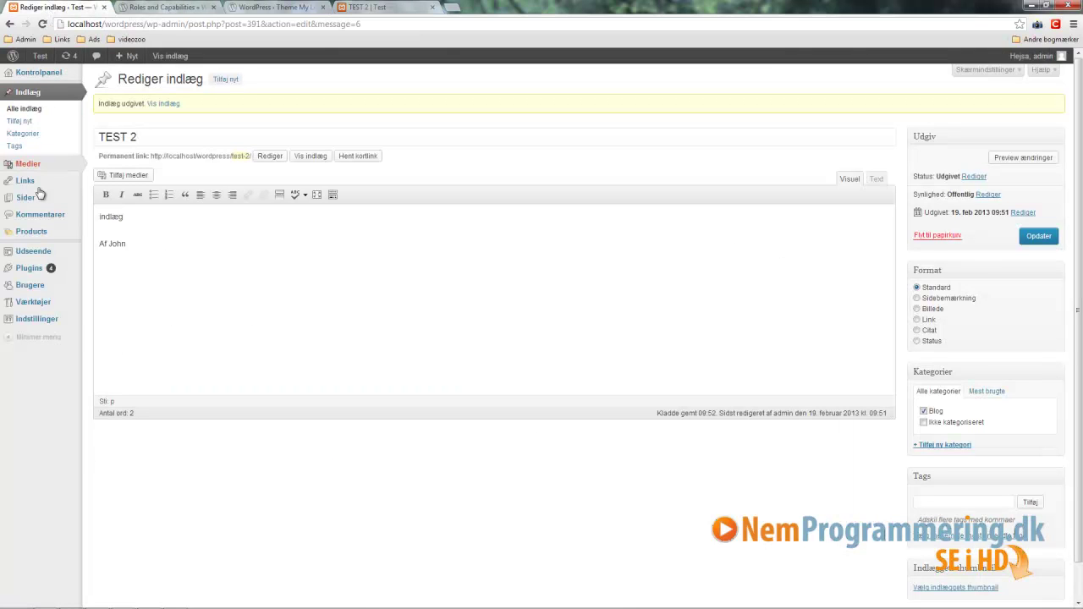
Step: Search for, install and activate Theme My Login, then go to Udseende > Widgets
mouse_move(34, 277)
left_click(105, 280)
left_click(148, 167)
key("ctrl+v")
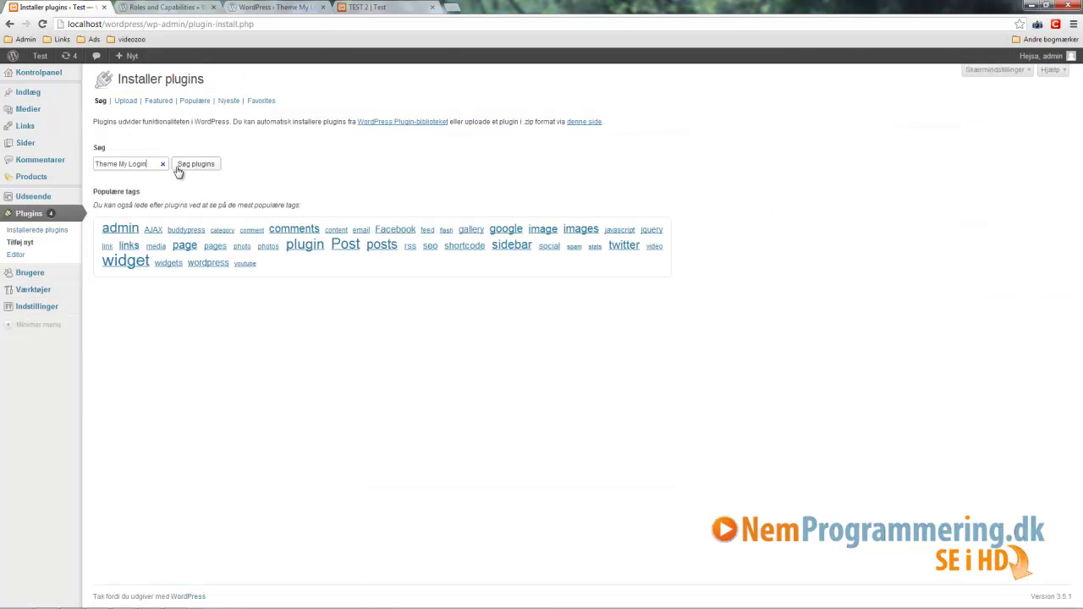
left_click(195, 165)
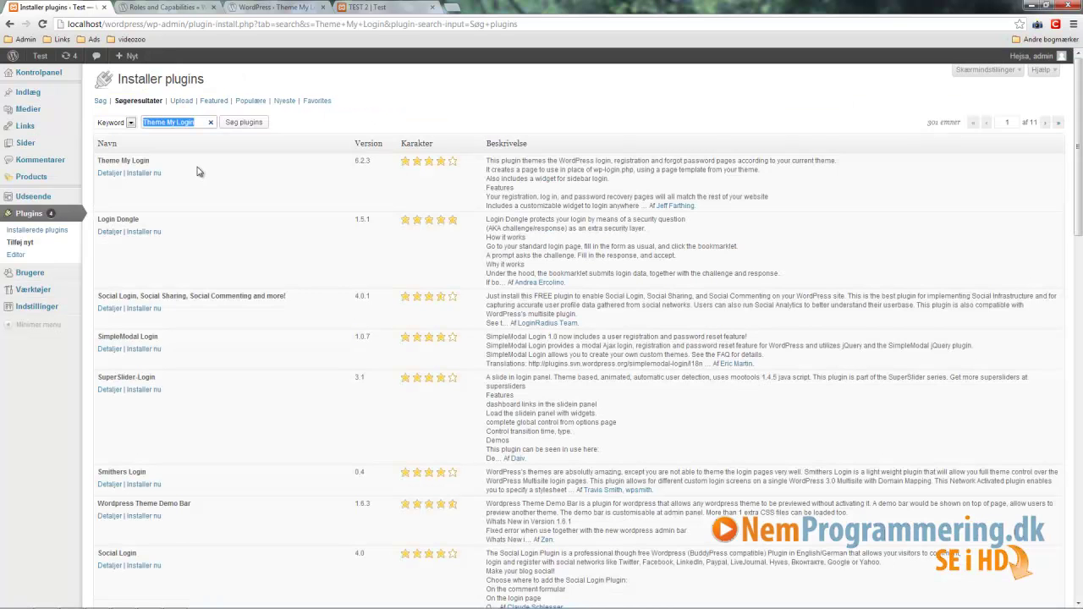
left_click(148, 174)
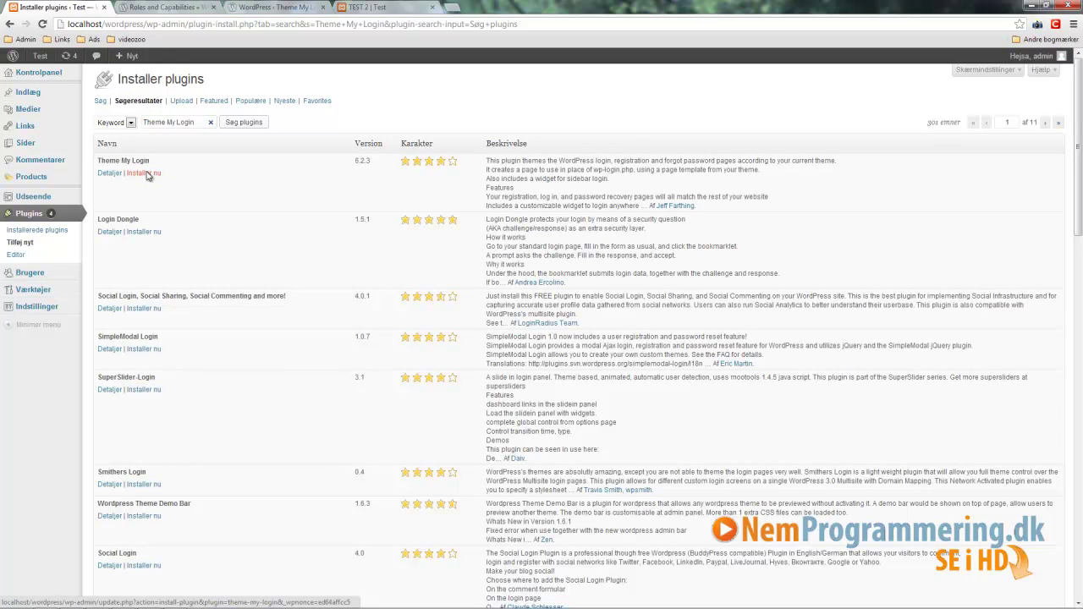
left_click(116, 167)
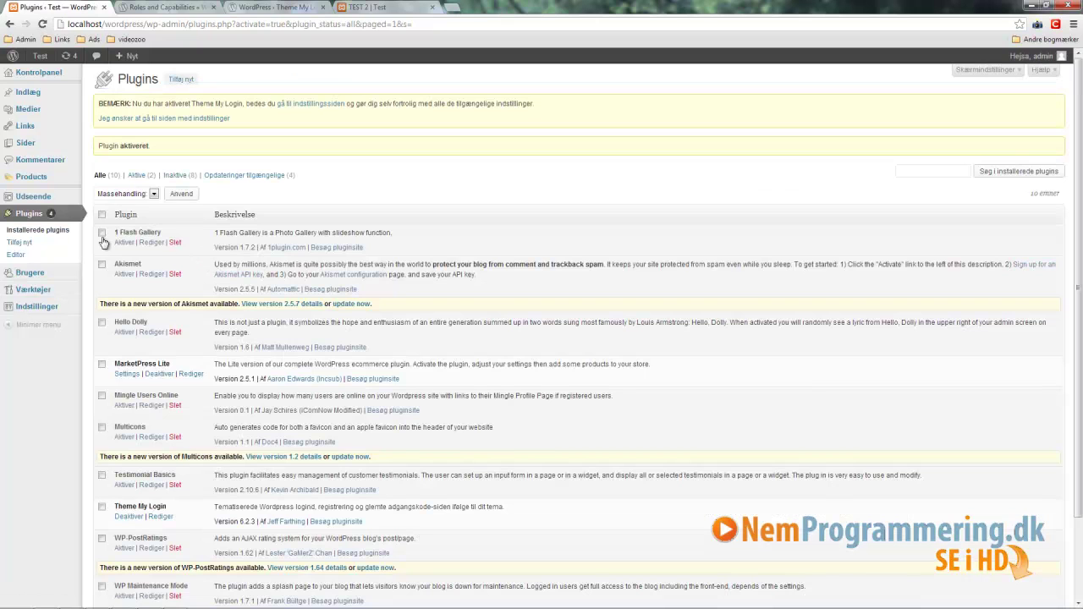
mouse_move(34, 196)
left_click(106, 209)
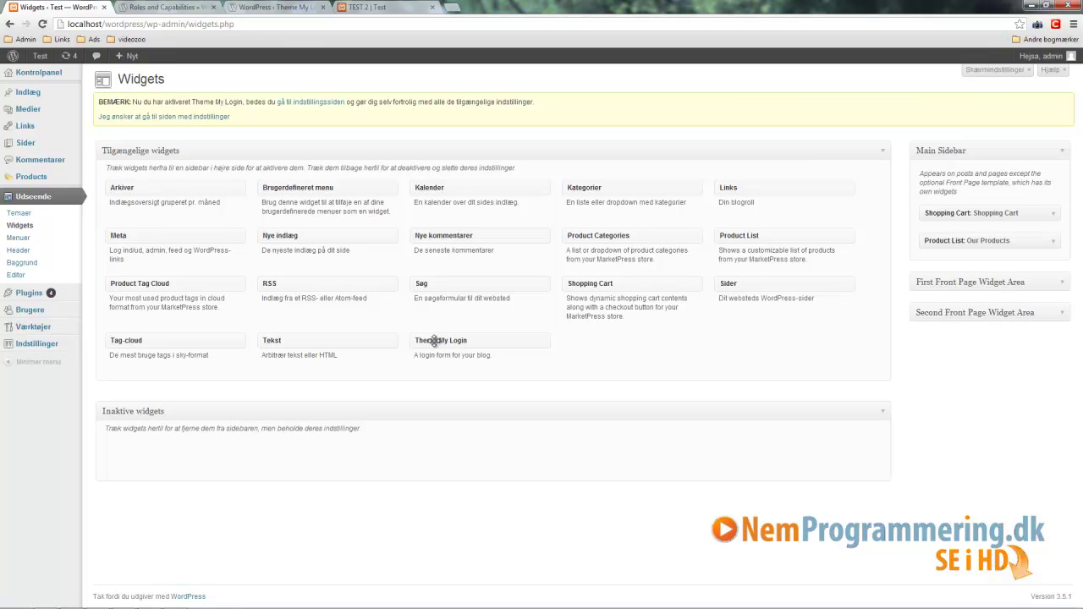
Step: Place the Theme My Login widget in Main Sidebar with default action Registrér and save
left_click_drag(432, 341, 918, 300)
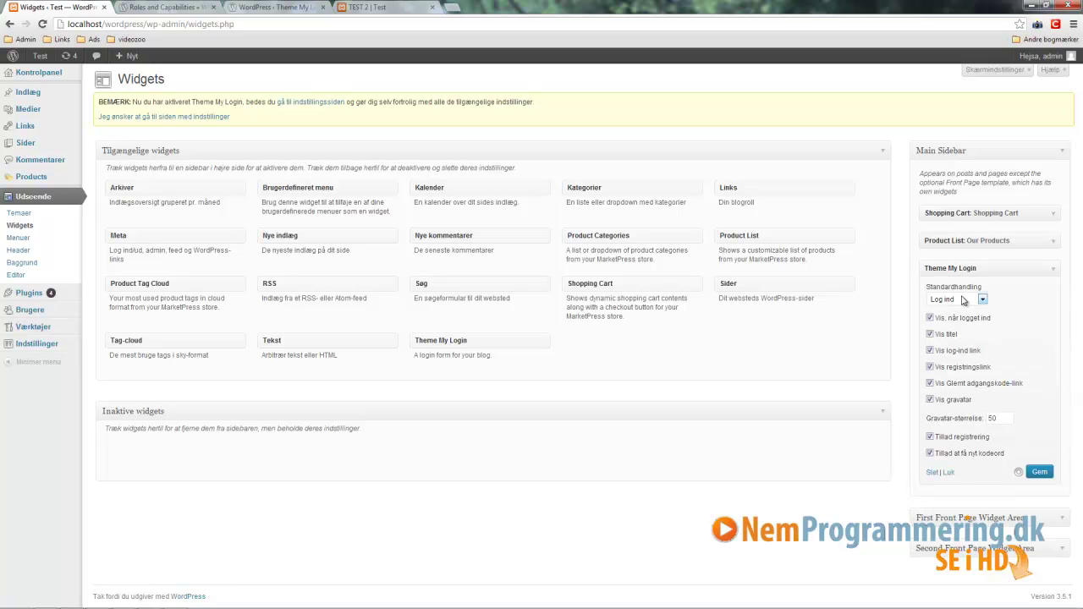
left_click(946, 299)
left_click(941, 326)
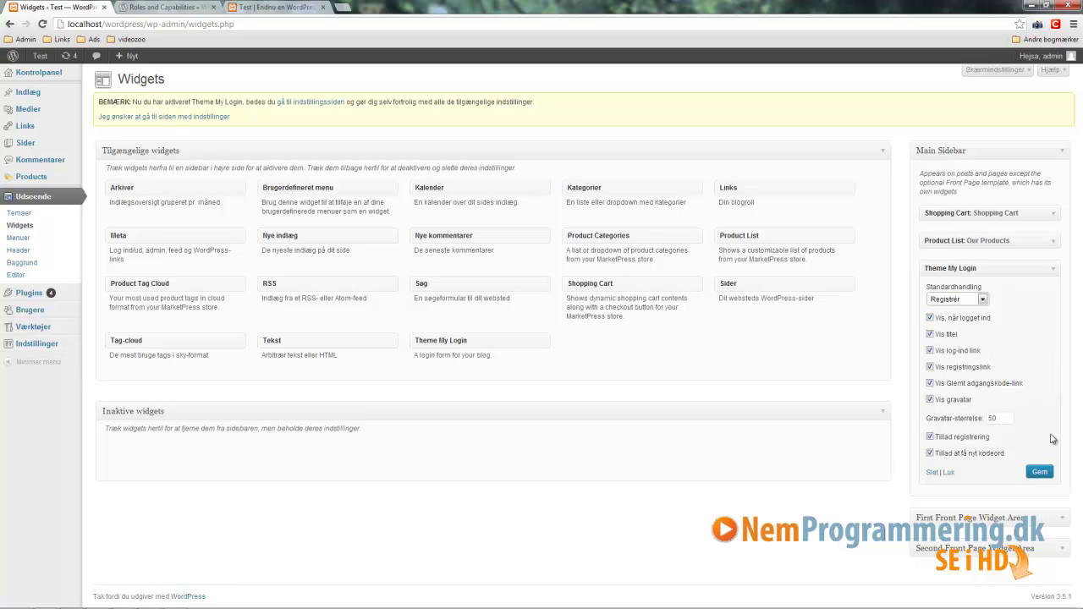
left_click(1040, 472)
Step: Reload the live site and inspect the new widget's registration prompt in the sidebar
left_click(265, 8)
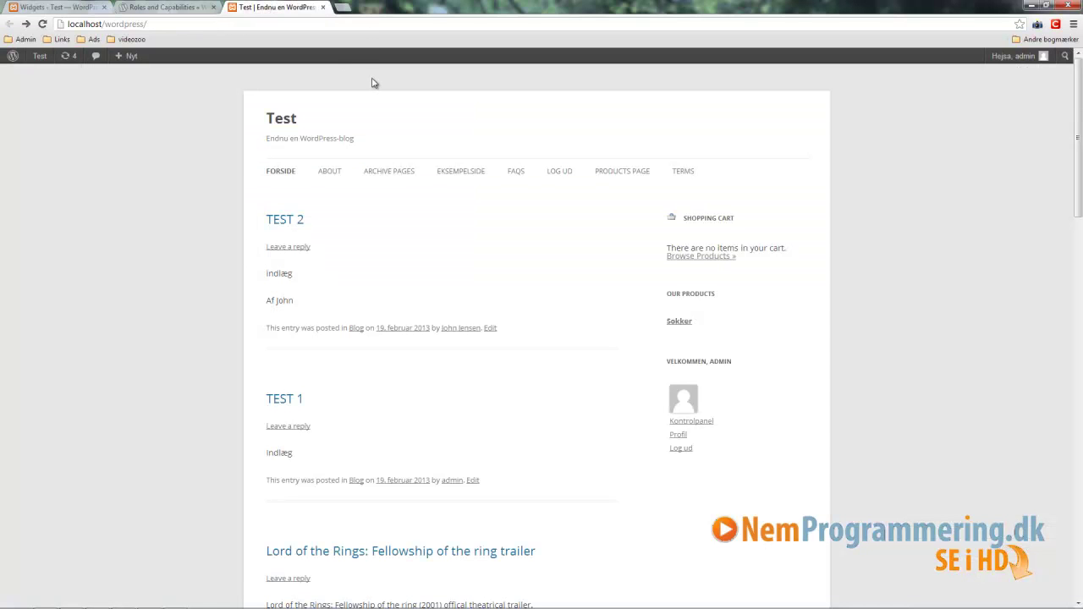
key("F5")
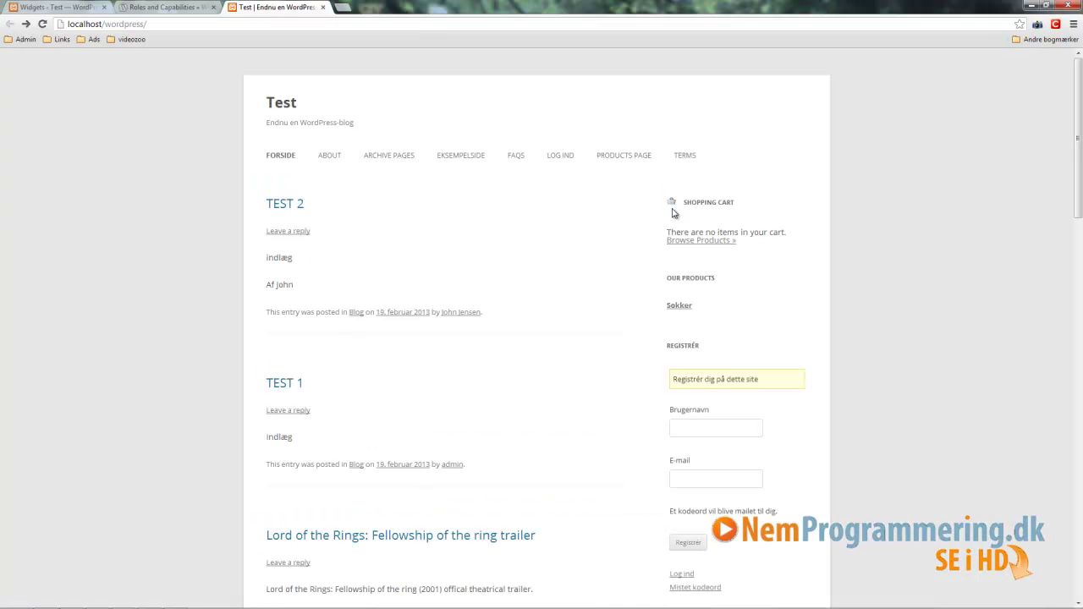
scroll(686, 205, "down", 2)
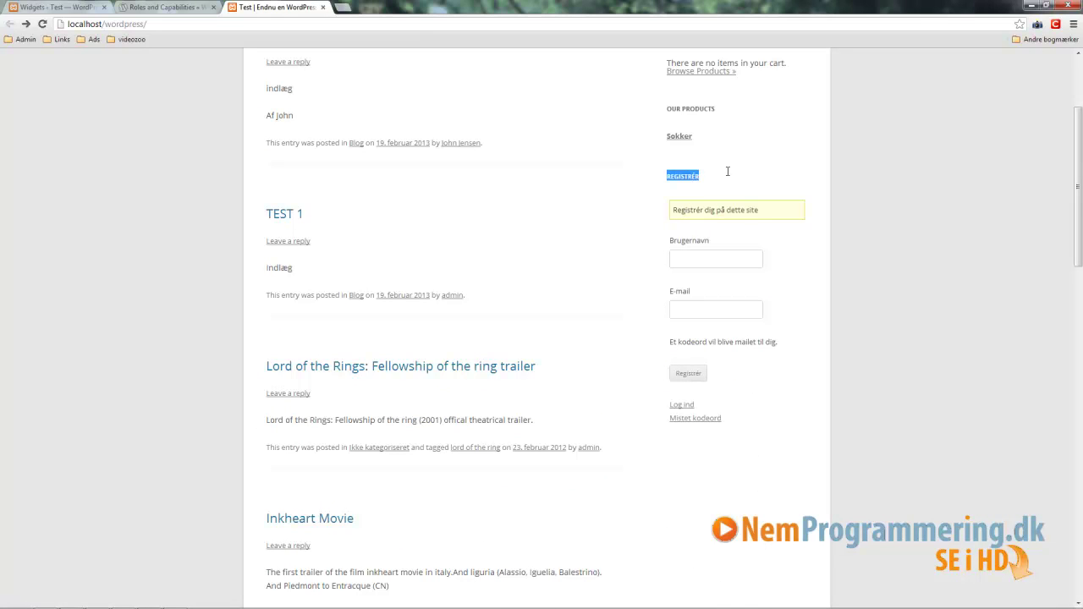
left_click_drag(782, 211, 656, 210)
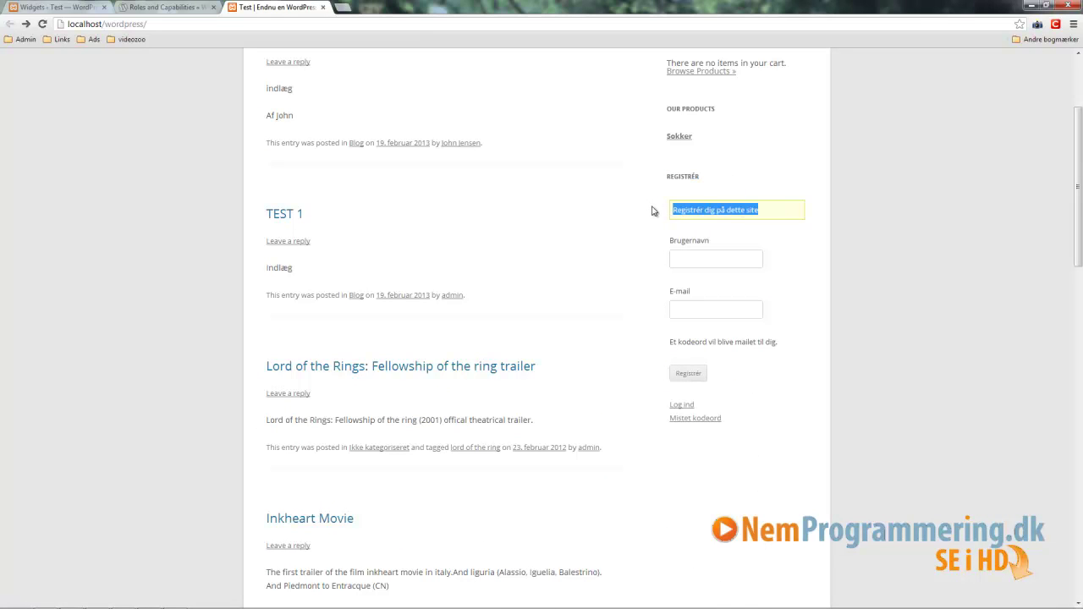
left_click(682, 405)
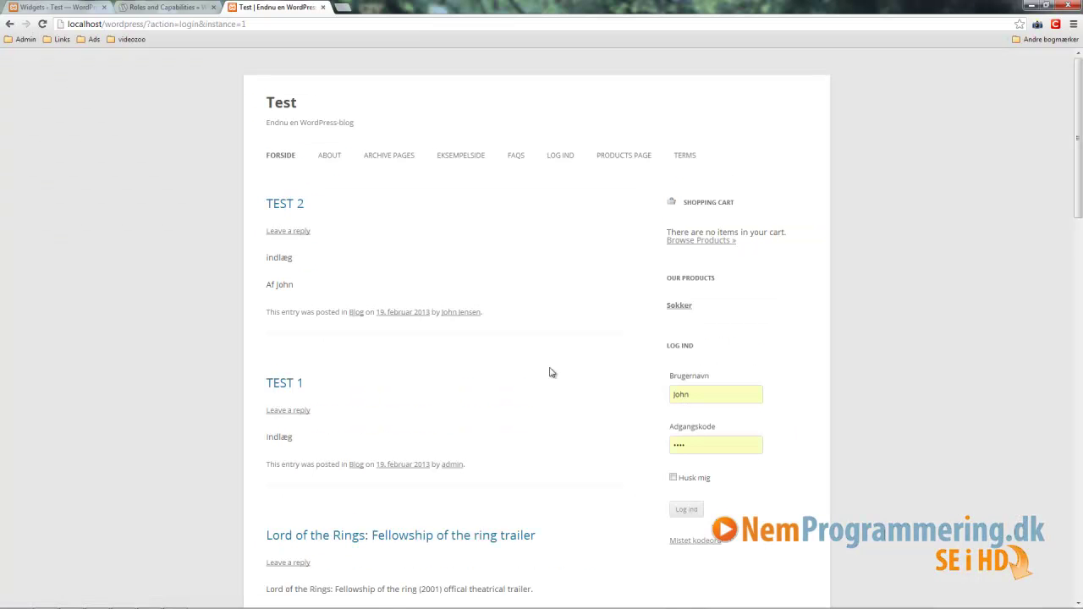
scroll(704, 416, "down", 1)
scroll(706, 408, "down", 1)
scroll(715, 389, "up", 1)
Step: Log in as the contributor through the sidebar widget, then return to the front page
double_click(708, 335)
left_click(700, 388)
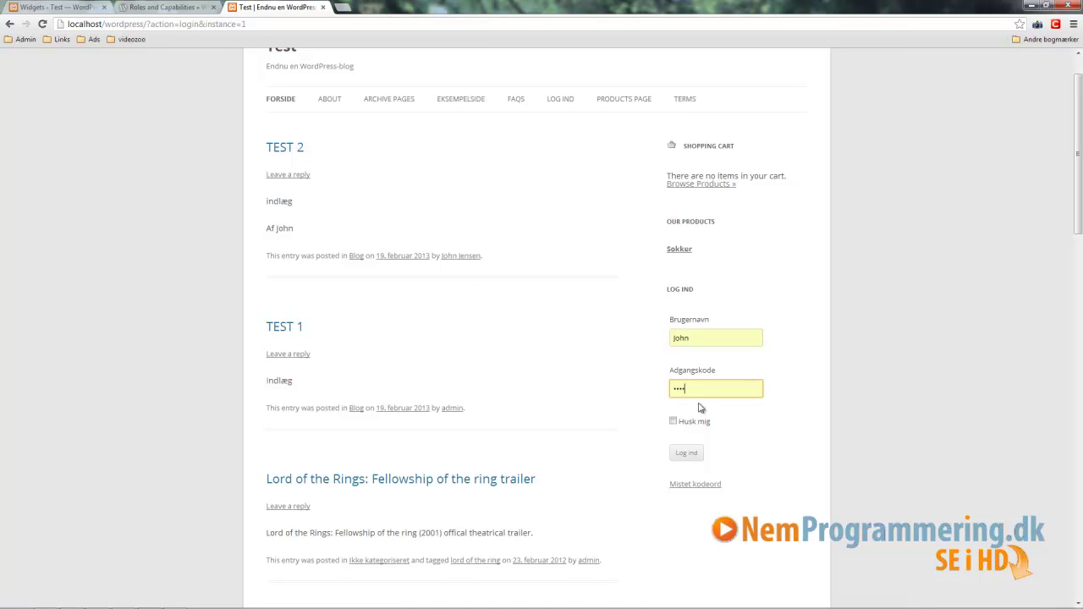
left_click(688, 454)
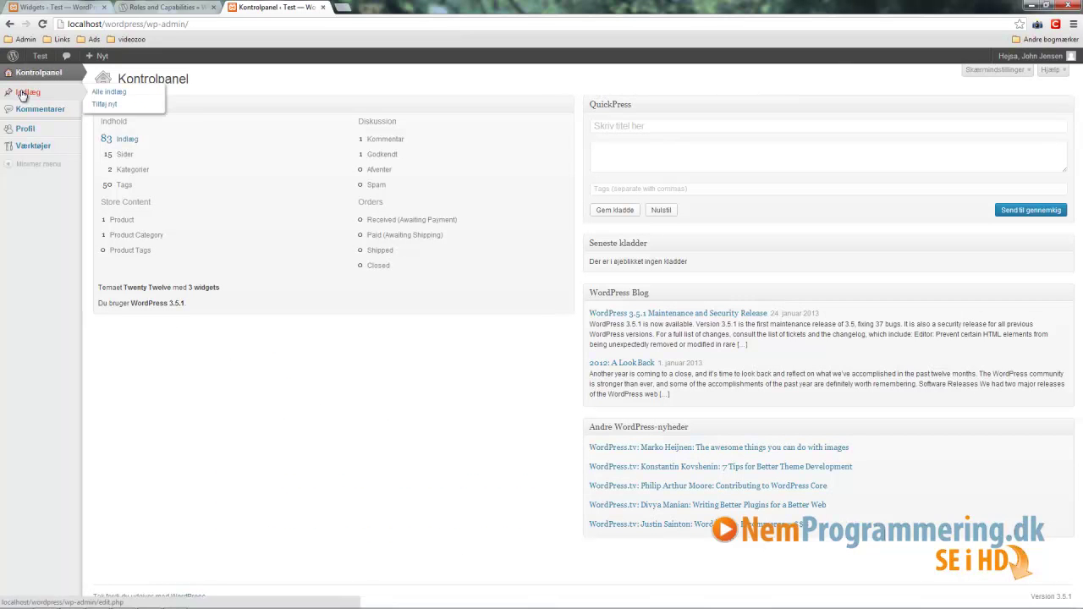
left_click(10, 24)
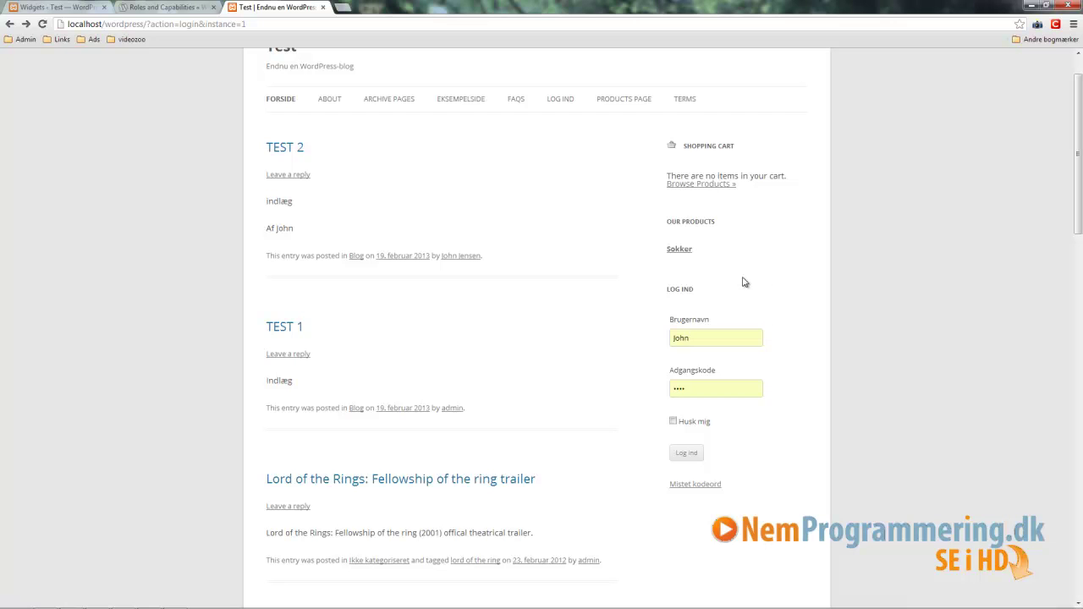
Step: Try registering a new visitor from the front-page Registrér widget, which is refused as disabled
left_click(10, 24)
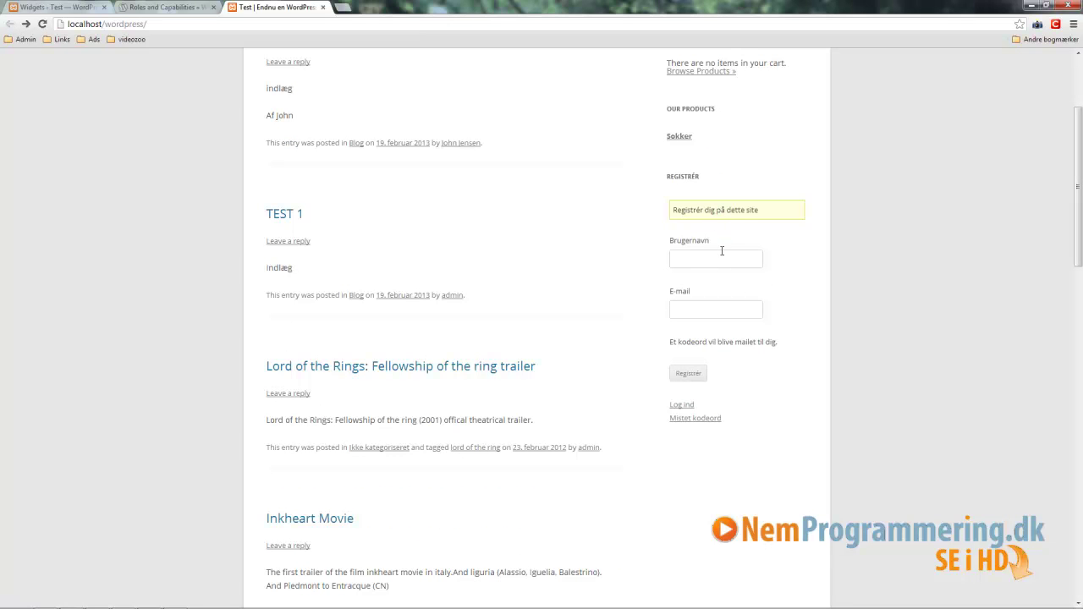
left_click(693, 263)
left_click(684, 315)
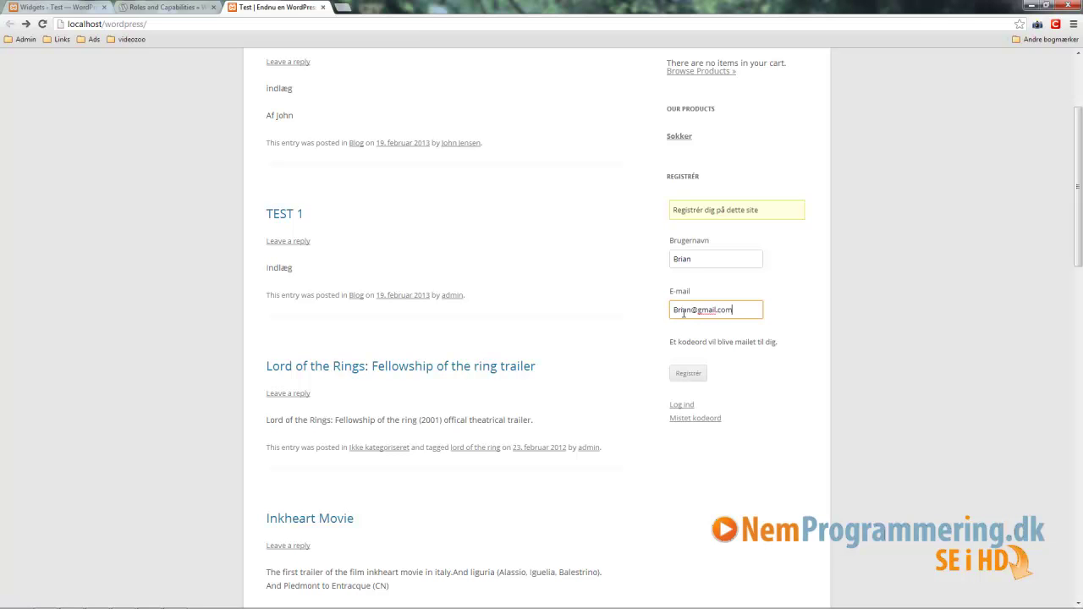
left_click_drag(803, 345, 682, 350)
left_click(787, 375)
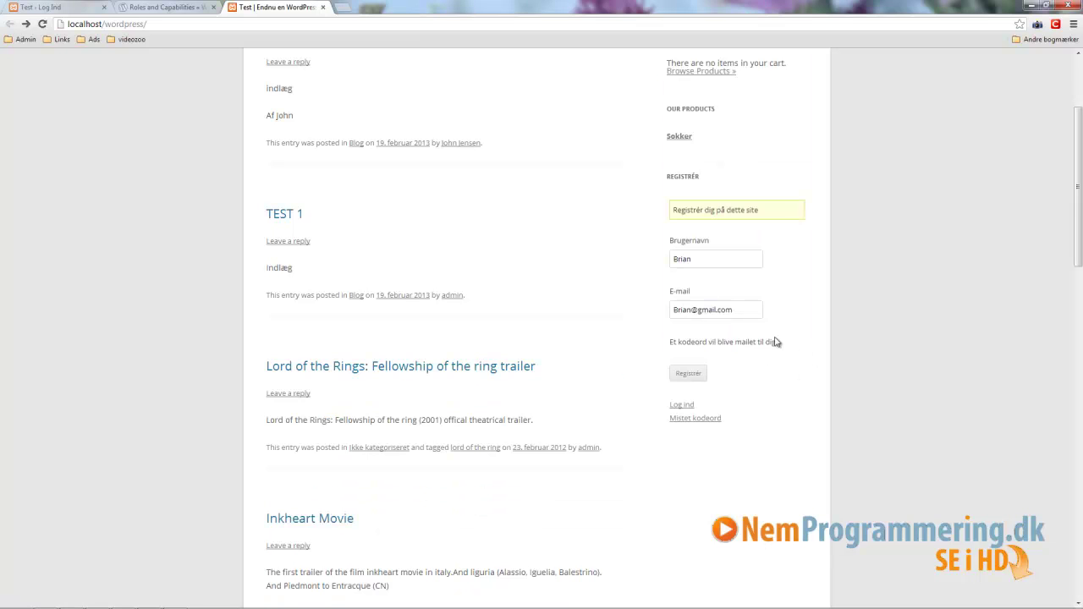
left_click_drag(752, 314, 665, 310)
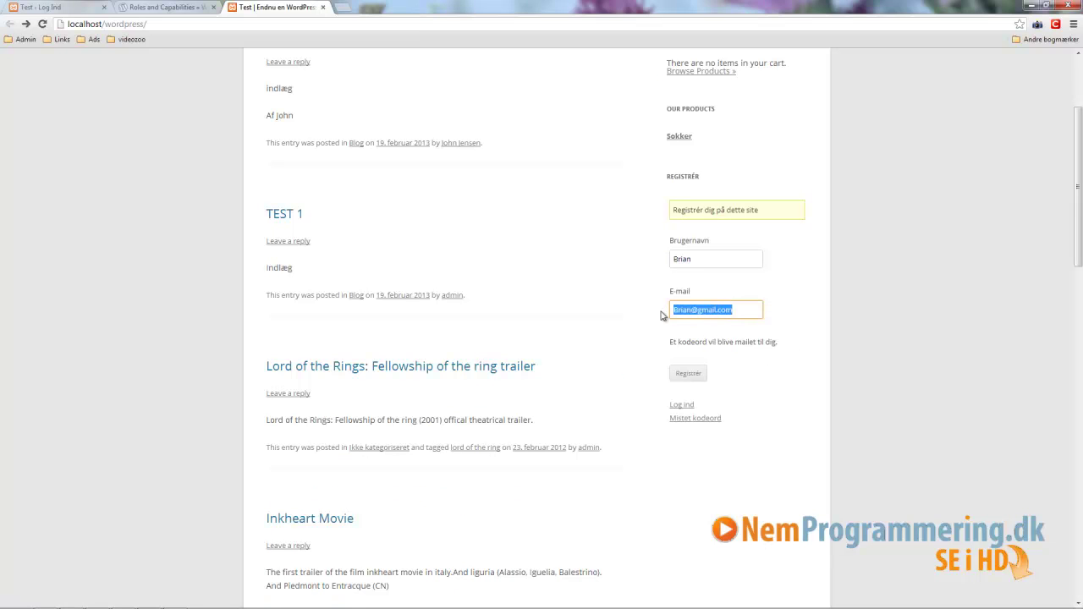
left_click(794, 345)
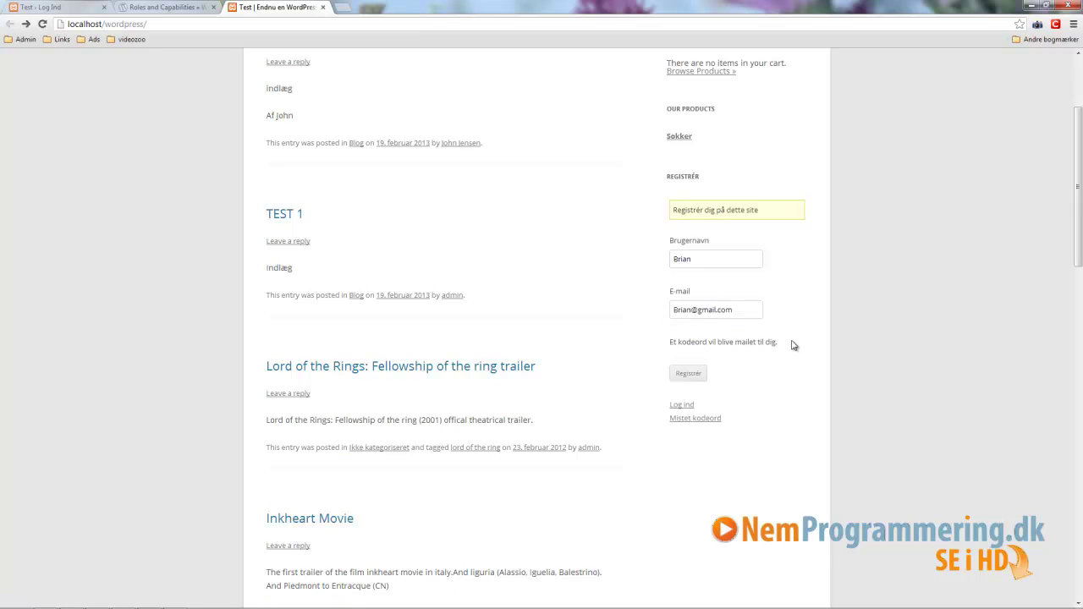
left_click(688, 375)
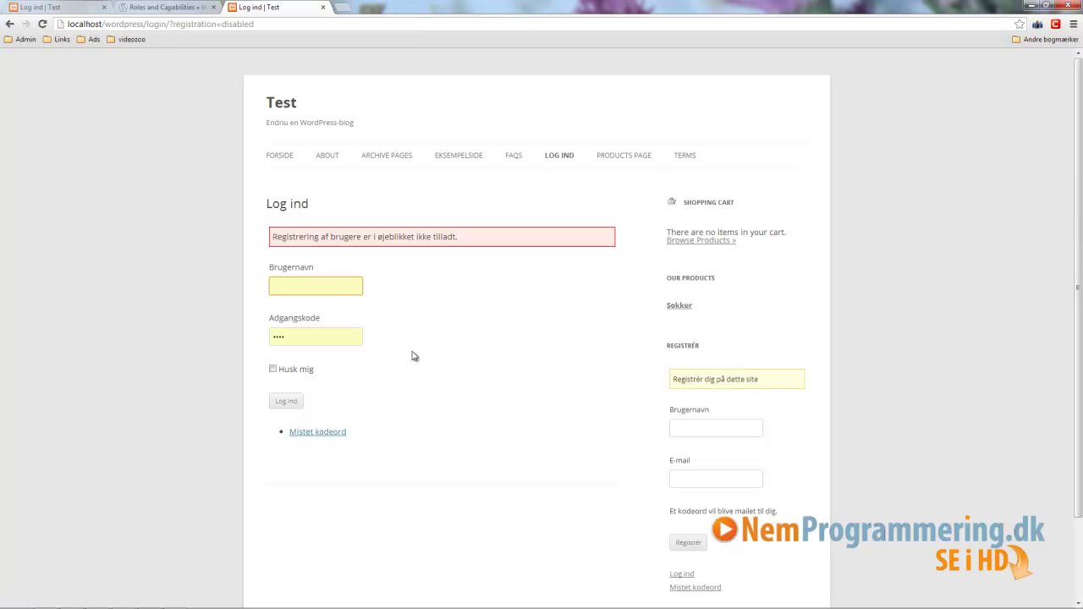
Step: Log in as admin with the saved administrator credentials on the Log ind page
type("admin")
left_click(337, 306)
left_click(282, 405)
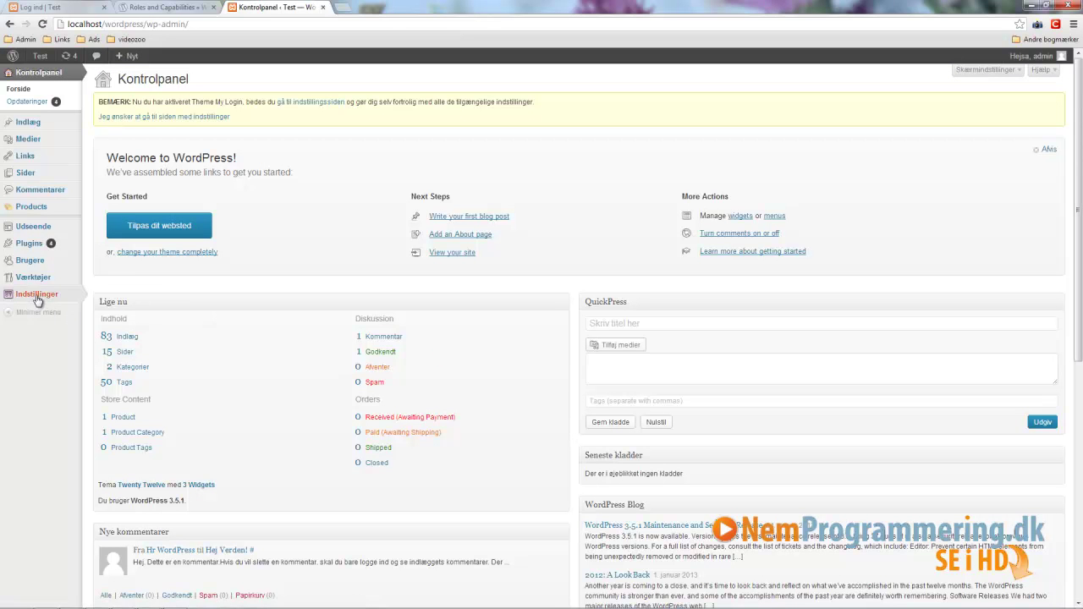
Step: Enable 'Alle kan registrere sig' in Indstillinger > Generelt, save, and log out
mouse_move(35, 302)
left_click(106, 294)
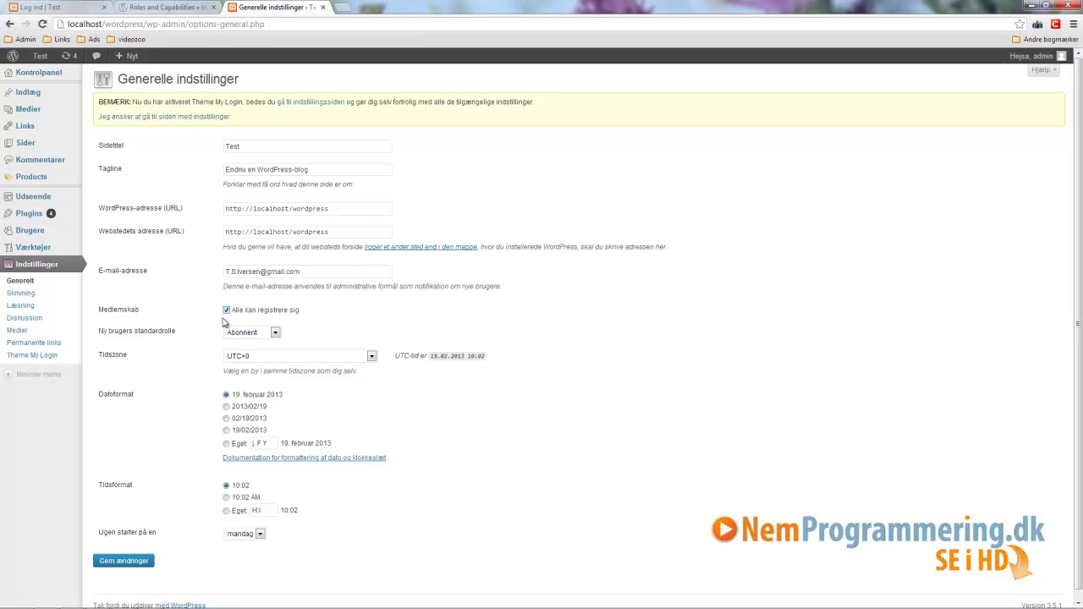
left_click(124, 560)
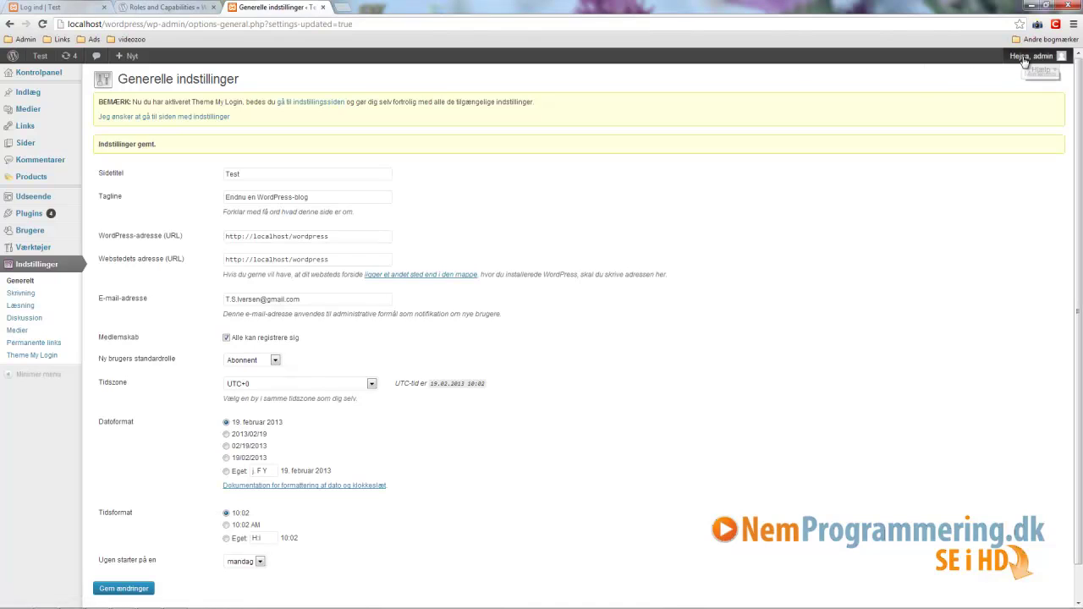
left_click(994, 111)
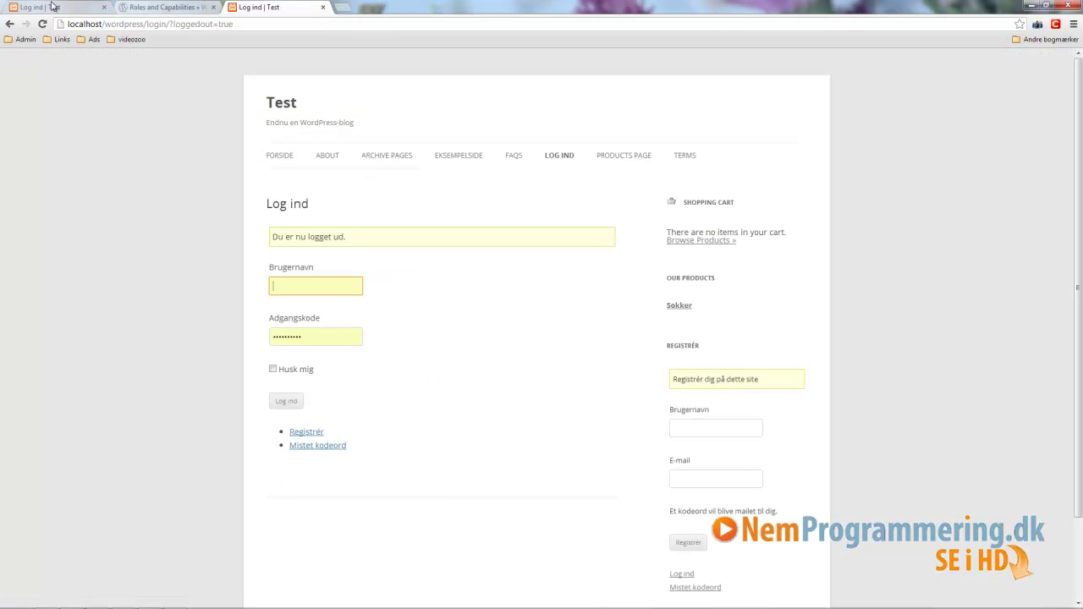
Step: Register the new visitor in the Registrér widget with the username and suggested e-mail
left_click(741, 426)
scroll(744, 420, "down", 2)
type("Brian")
left_click(706, 346)
left_click(696, 381)
left_click(701, 397)
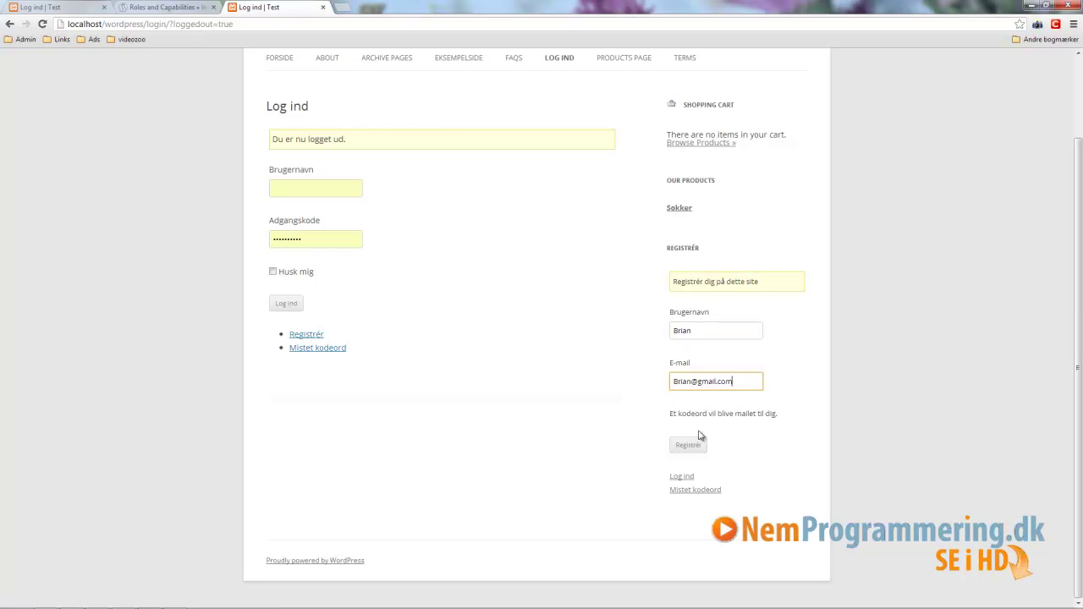
left_click(692, 447)
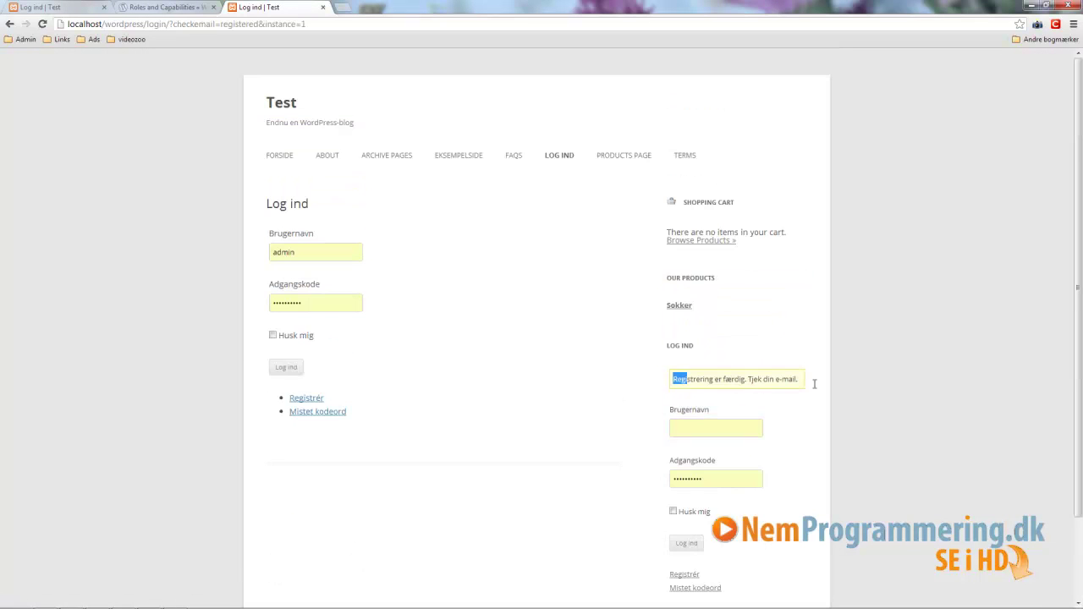
Step: Check the 'Registrering er færdig' confirmation, then log back in as administrator
left_click_drag(672, 380, 819, 381)
scroll(802, 440, "down", 2)
left_click(798, 436)
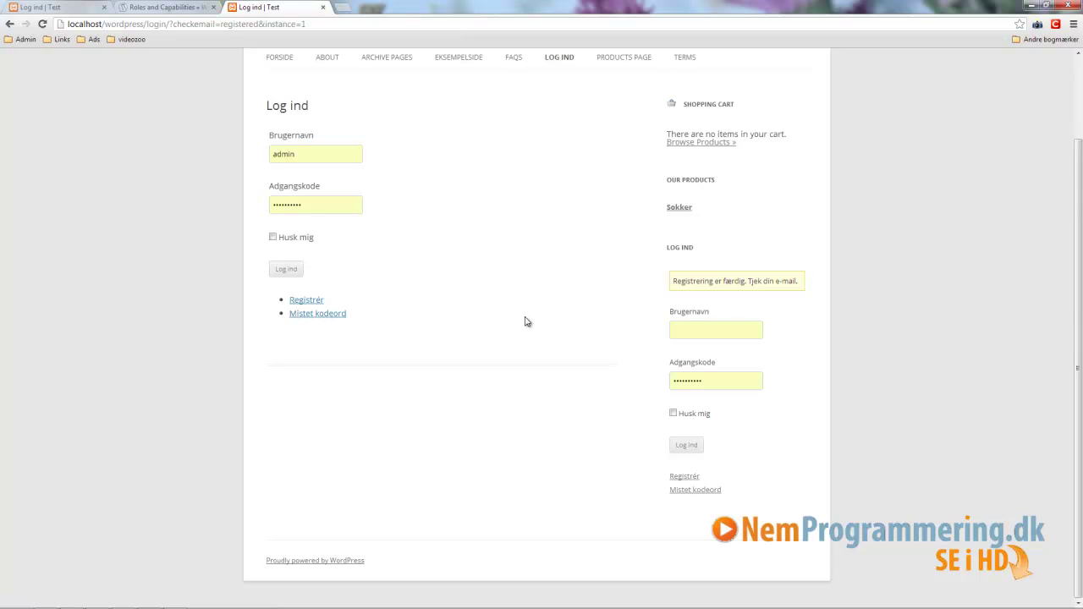
scroll(491, 279, "up", 1)
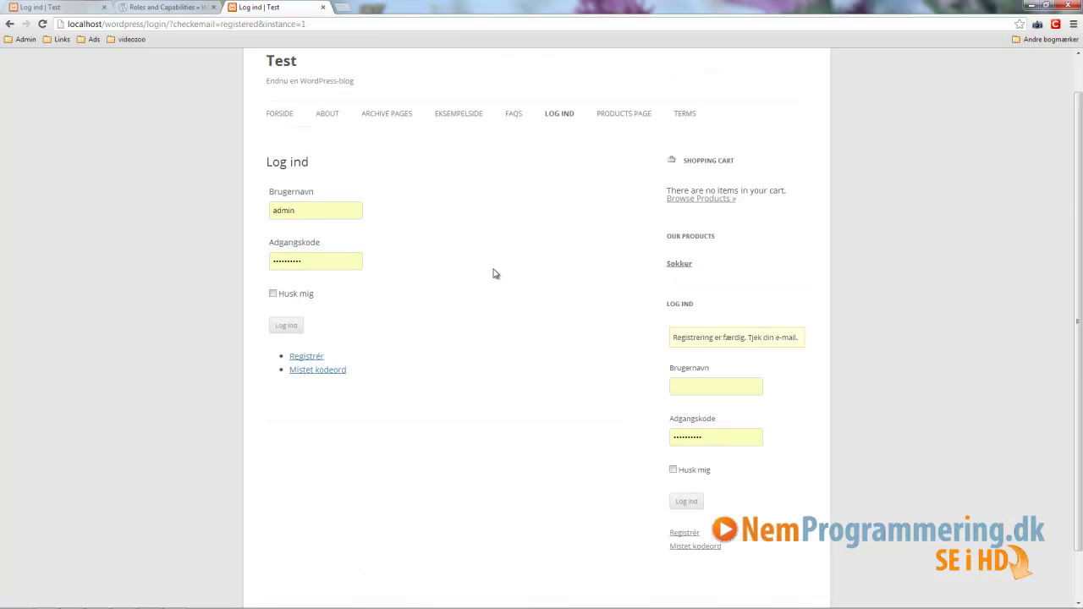
left_click(286, 326)
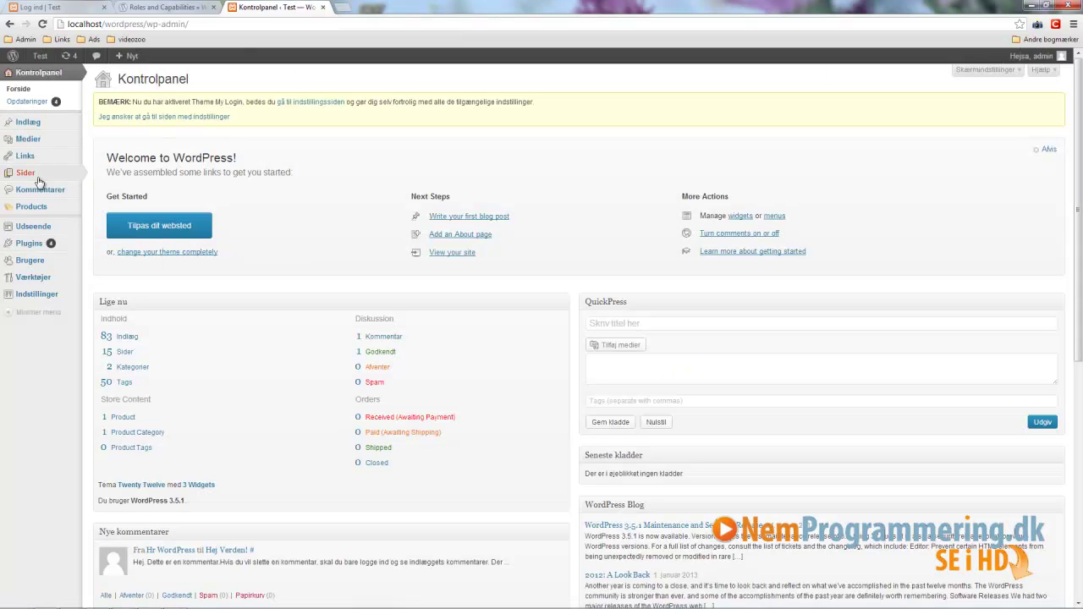
Step: Confirm the new user is listed as Abonnent in Brugere and open their Rediger profile
left_click(37, 269)
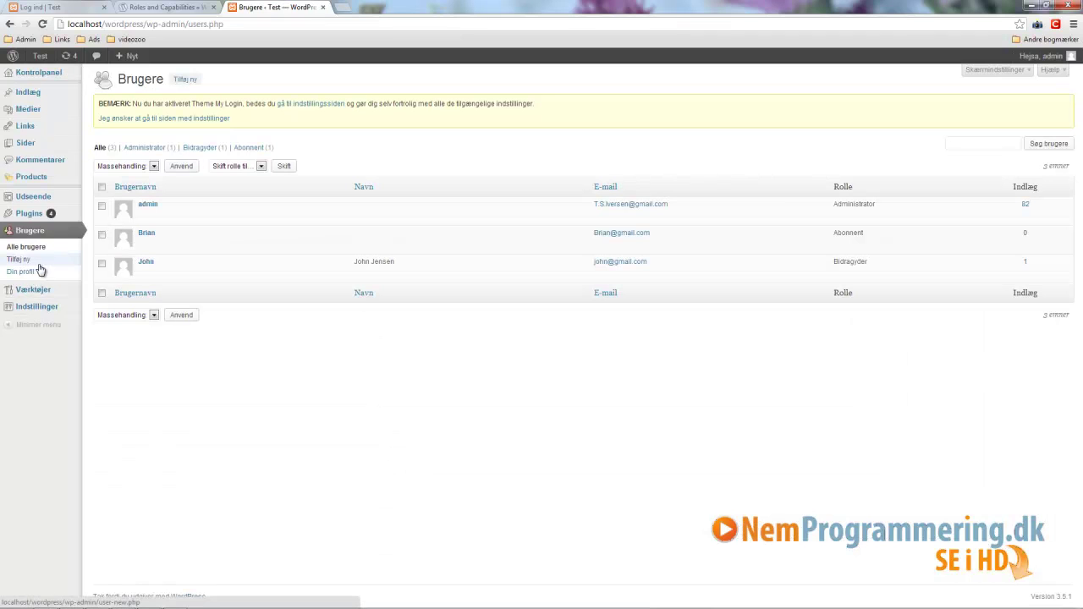
mouse_move(148, 244)
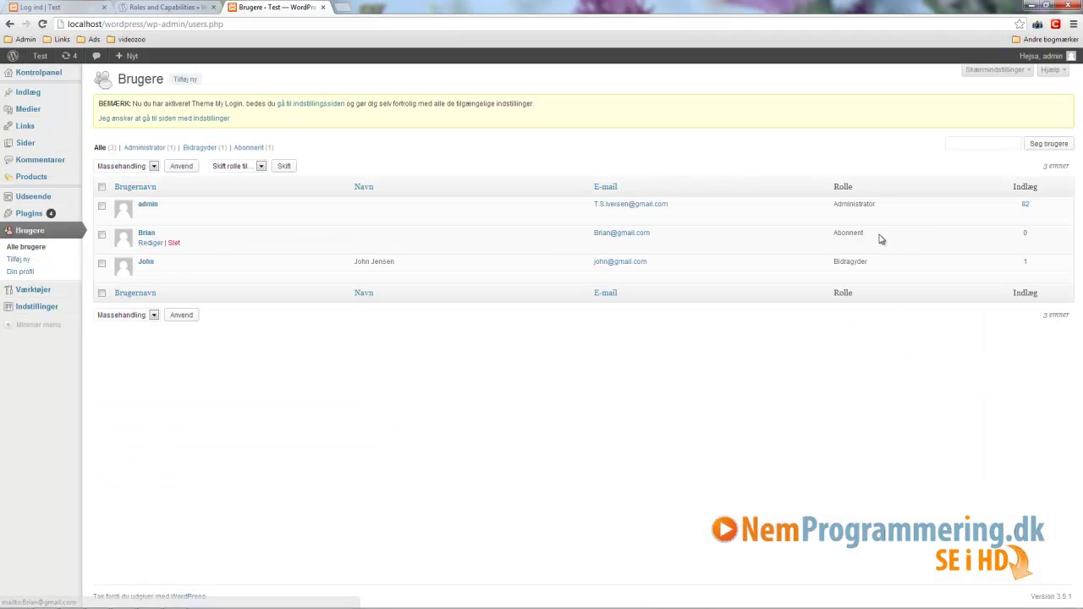
left_click_drag(847, 232, 874, 241)
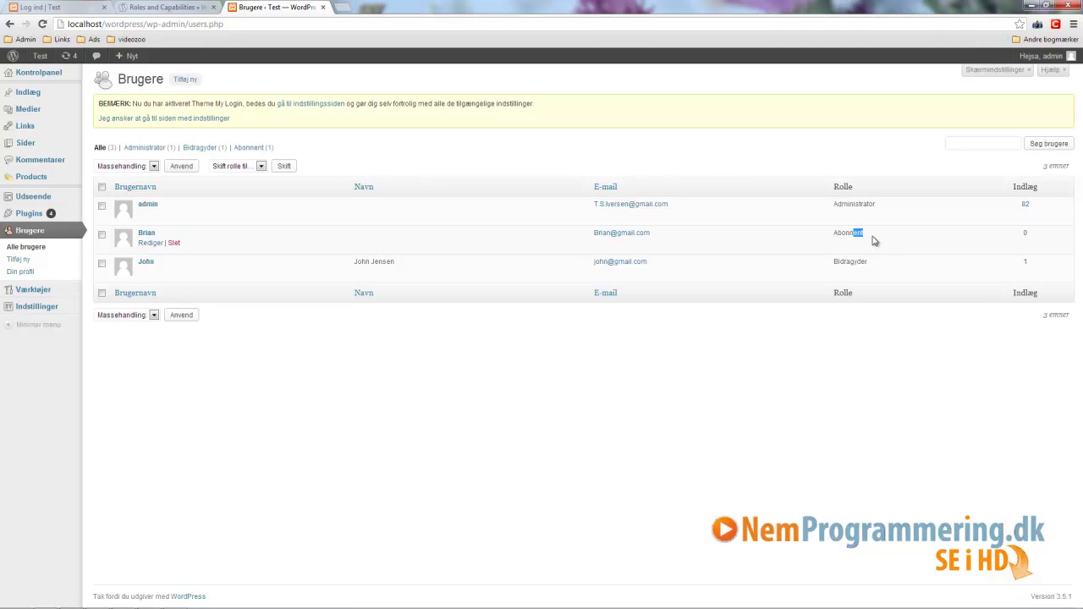
left_click(865, 237)
left_click_drag(869, 237, 832, 237)
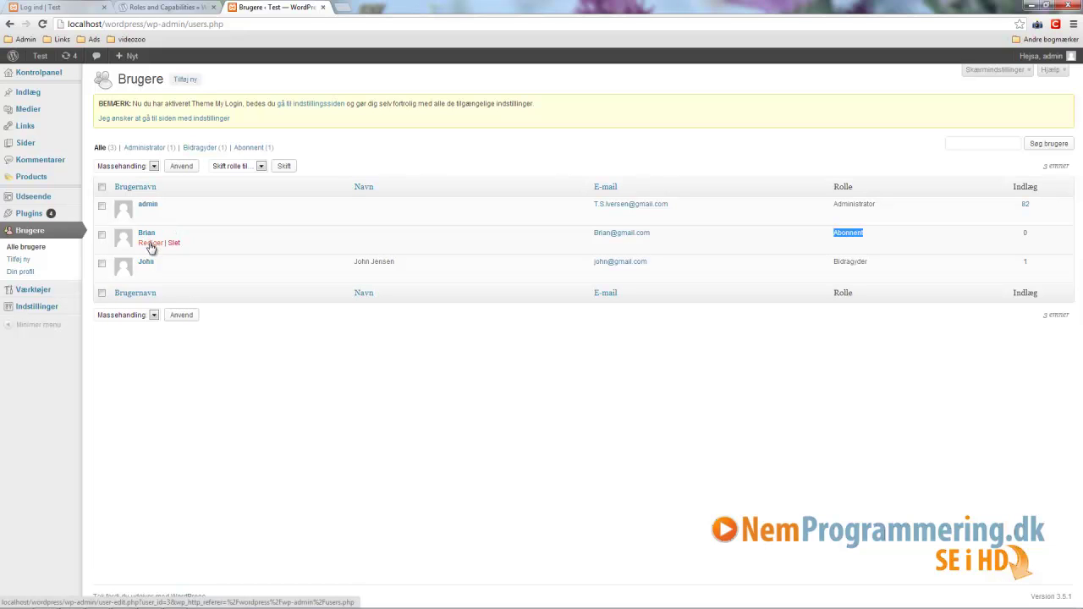
left_click(151, 243)
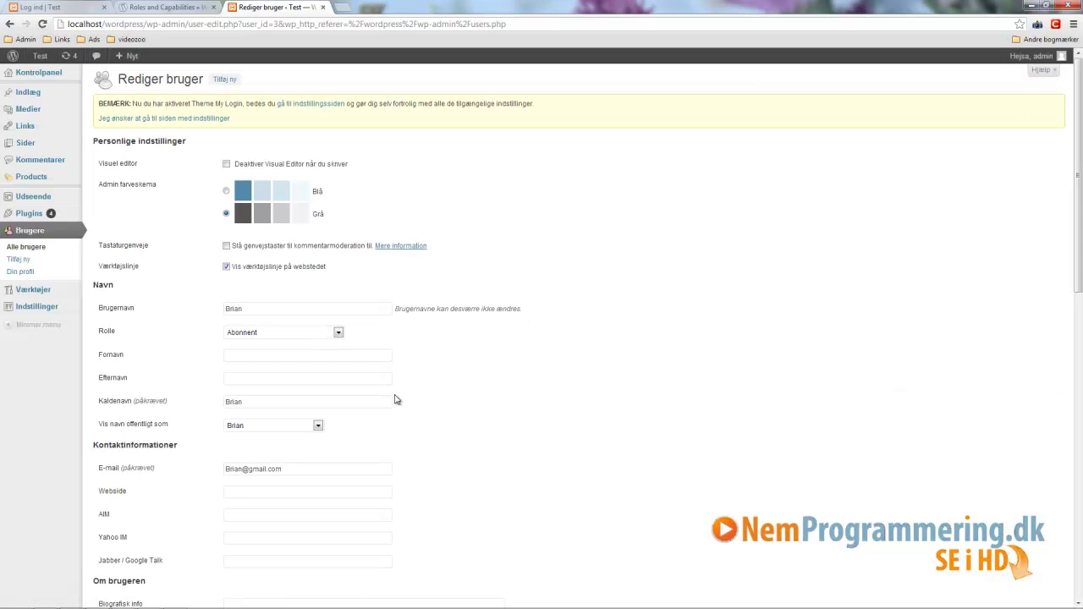
Step: Change the new user's Rolle to Bidragyder, save with Opdater bruger, and recheck the role
left_click(338, 333)
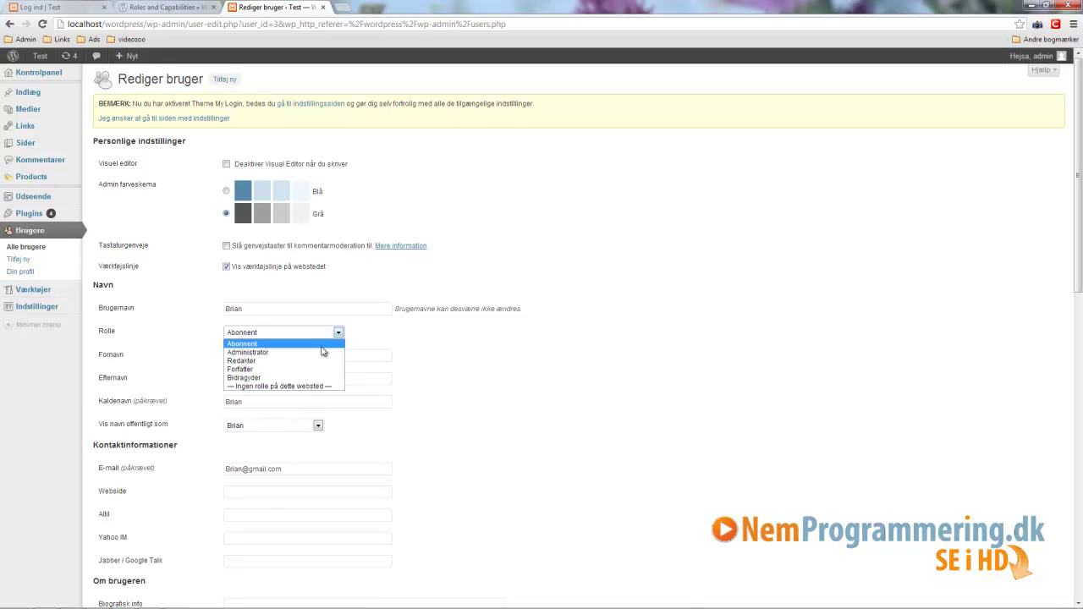
left_click(237, 378)
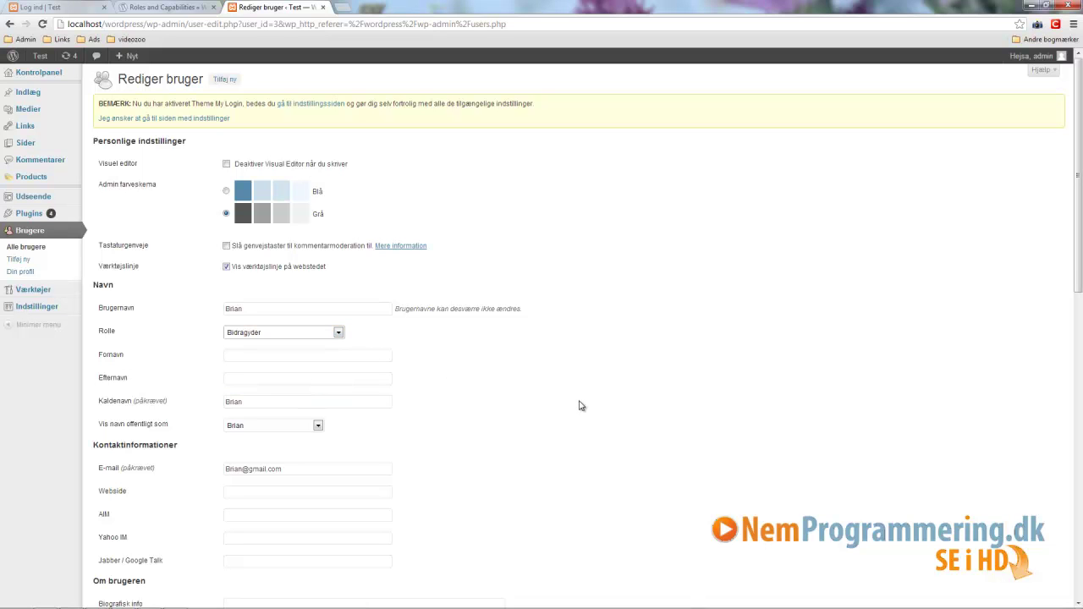
scroll(580, 403, "down", 6)
scroll(247, 465, "down", 3)
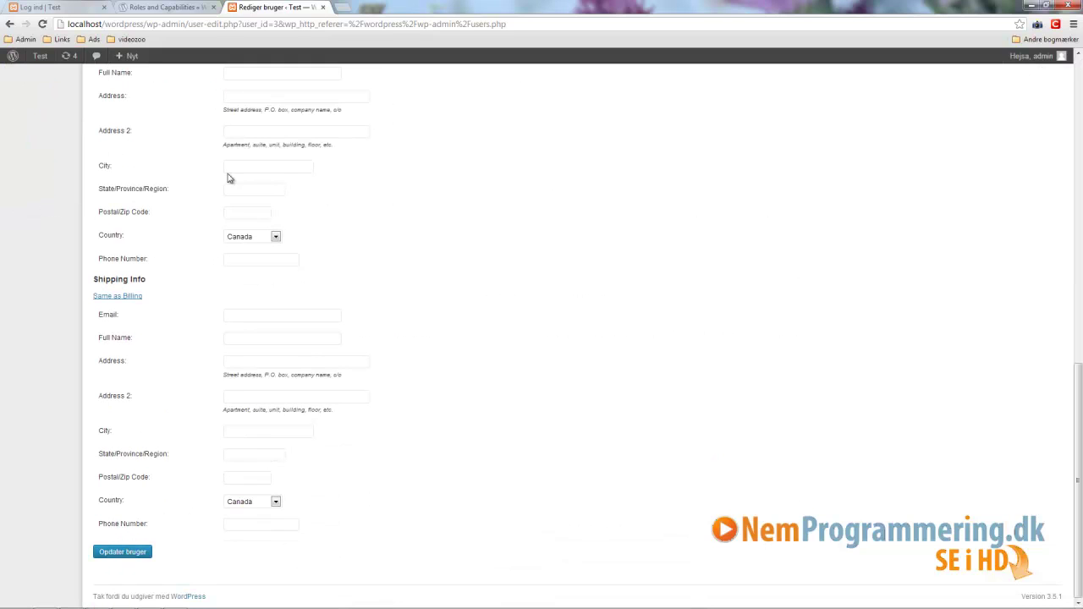
left_click(116, 553)
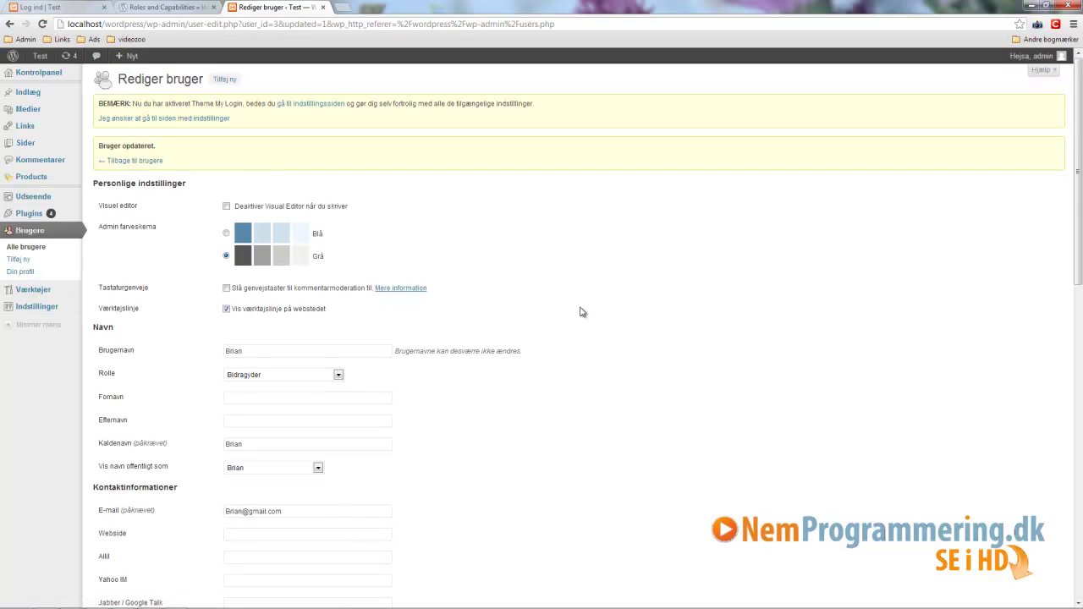
left_click(338, 375)
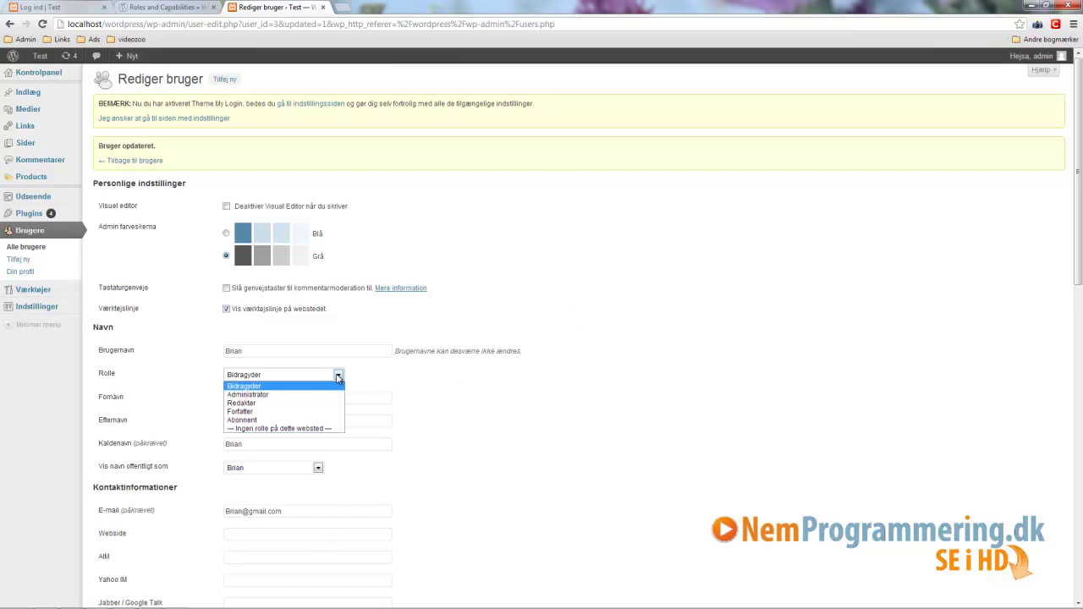
left_click(652, 258)
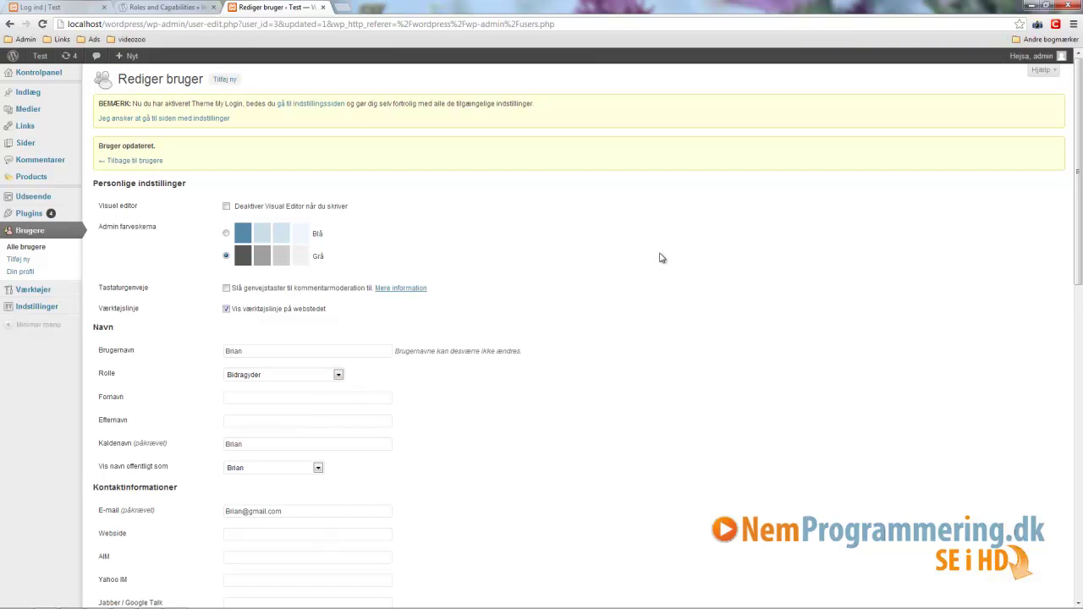